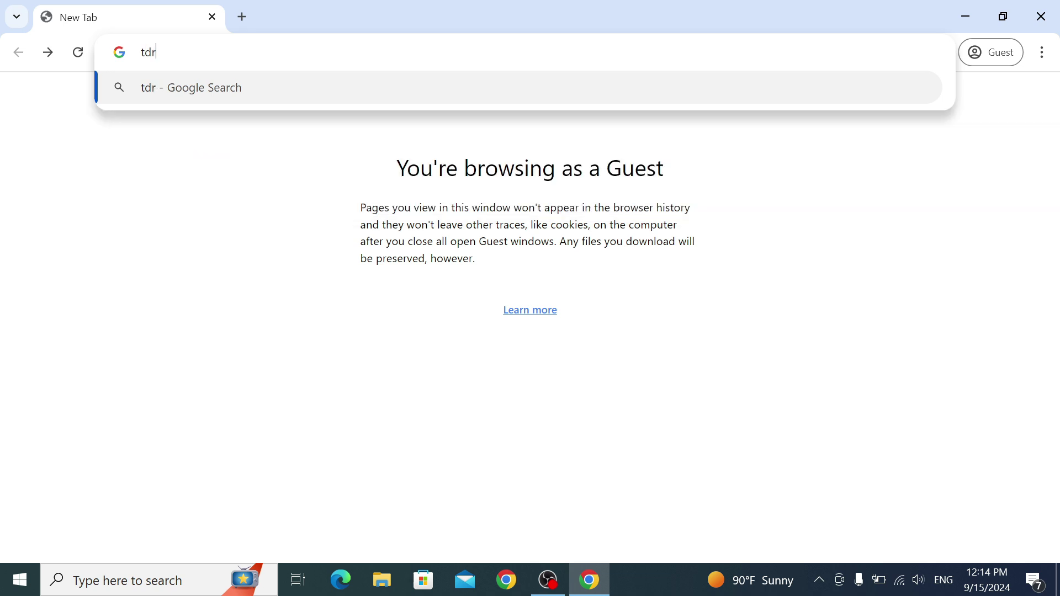
- Search Google for 'tdr nova vst' from the Chrome address bar
text(t)
key(Return)
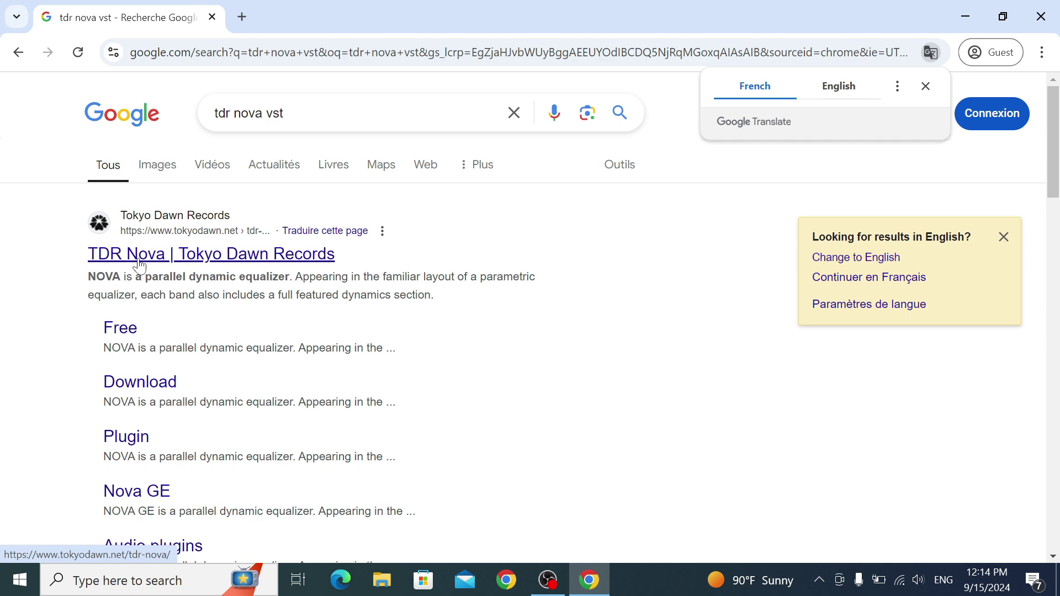
- Open the Tokyo Dawn Records TDR Nova page and start the Windows installer download, accepting the licence
click(192, 270)
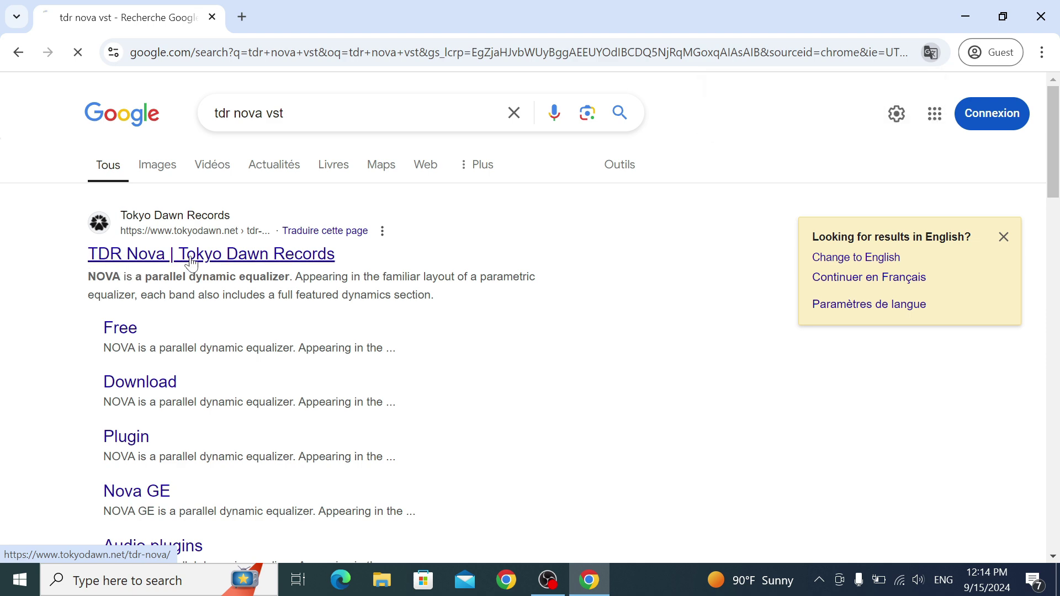
scroll(187, 247, down, 6)
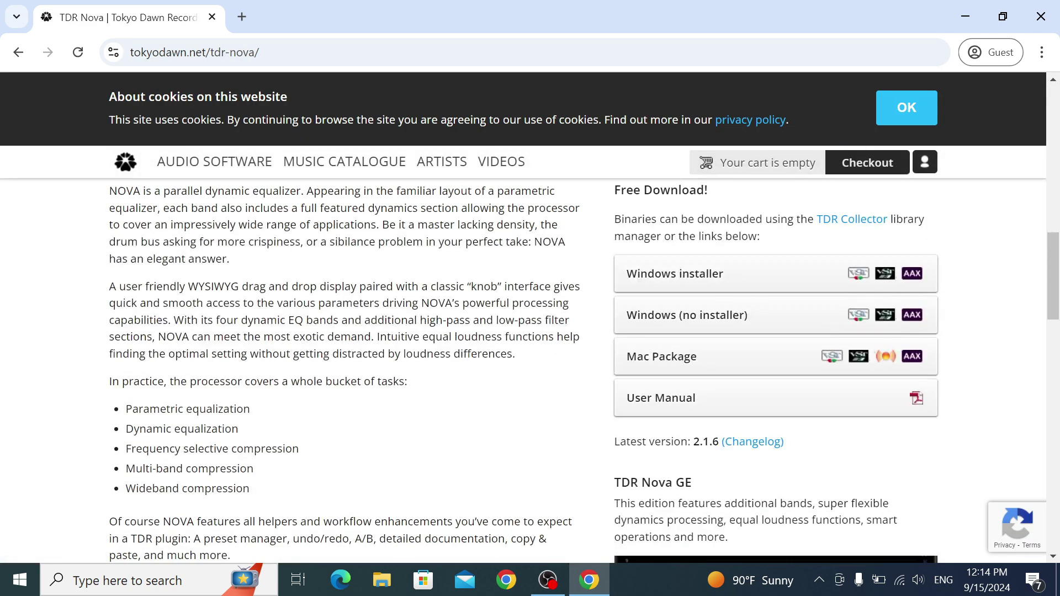
click(662, 285)
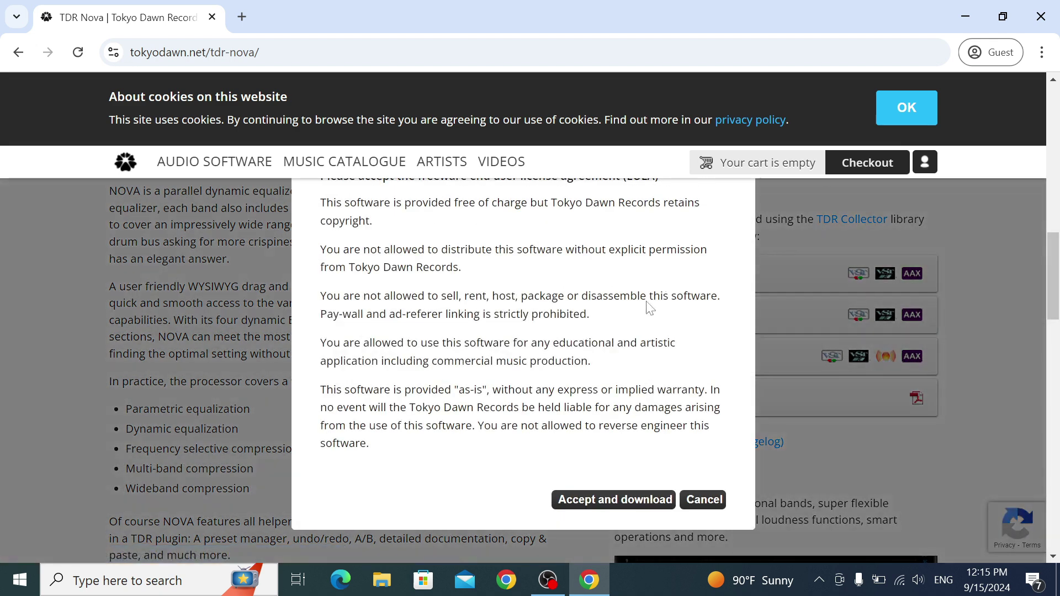
click(588, 502)
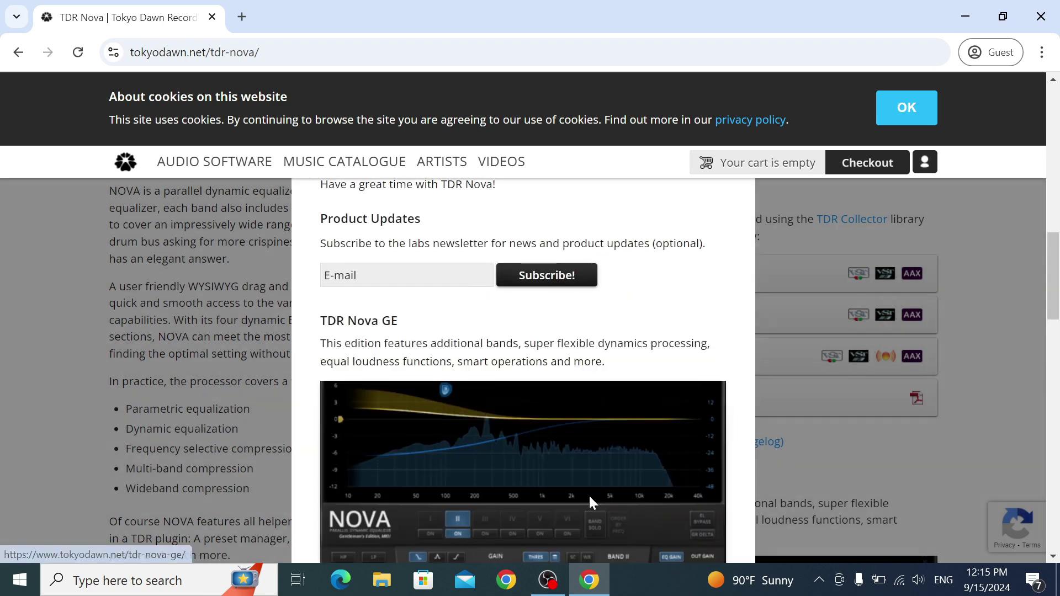
- Save TDR Nova (installer).zip to the Desktop and show it in its folder
click(105, 119)
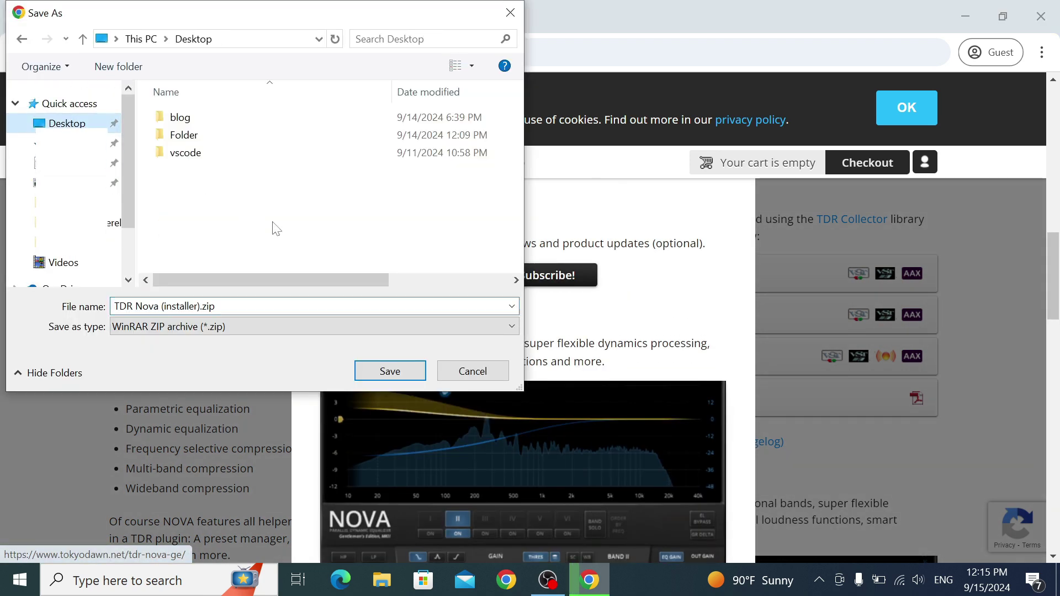
click(400, 371)
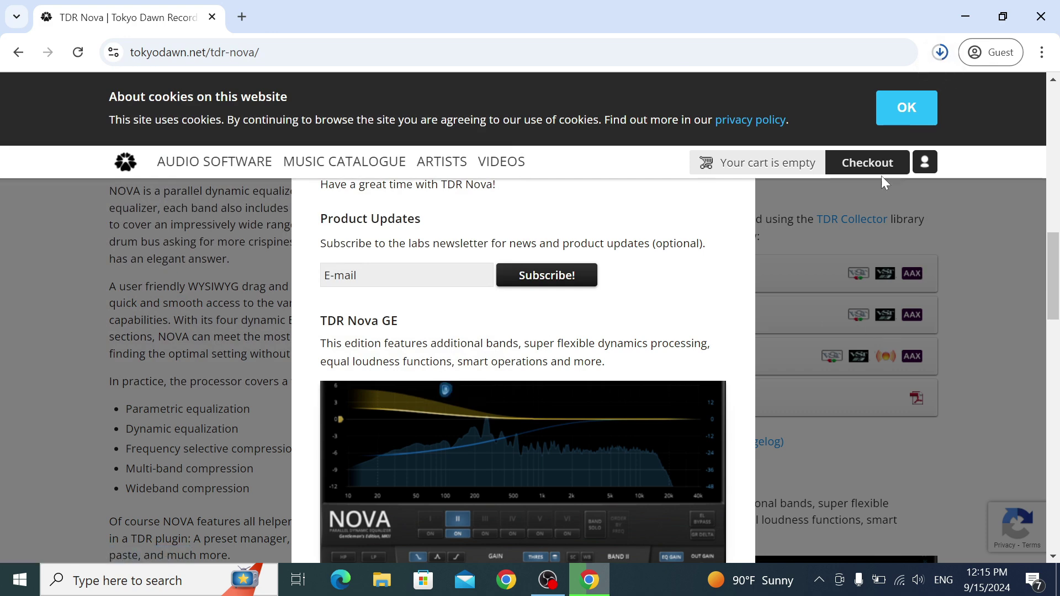
click(940, 52)
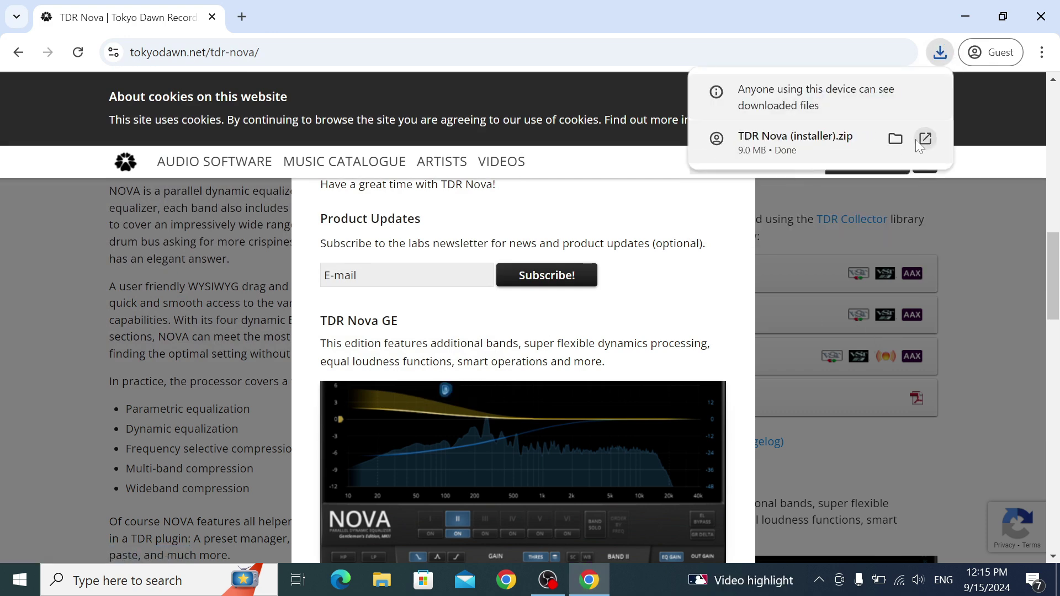
click(900, 139)
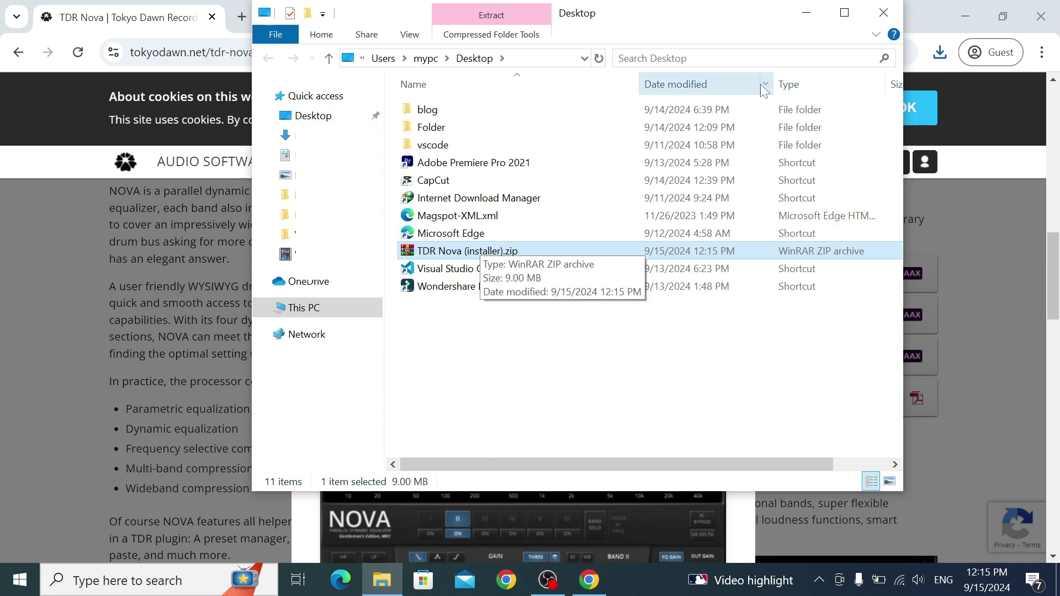
- Clear the desktop and extract the installer zip into a 'TDR Nova (installer)' folder
click(884, 13)
click(990, 9)
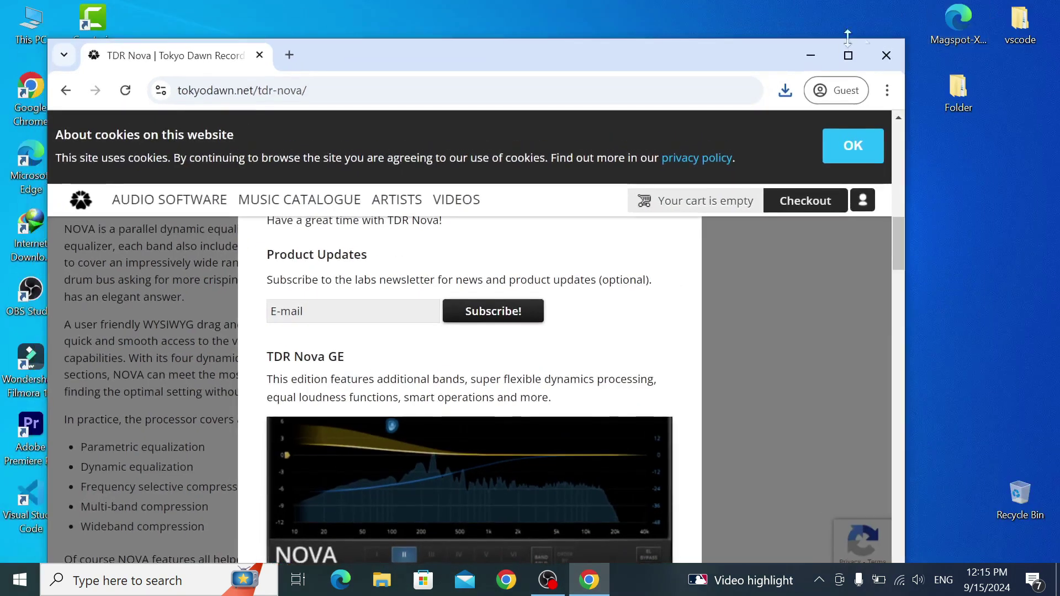
click(810, 55)
drag(88, 168, 464, 217)
right_click(467, 221)
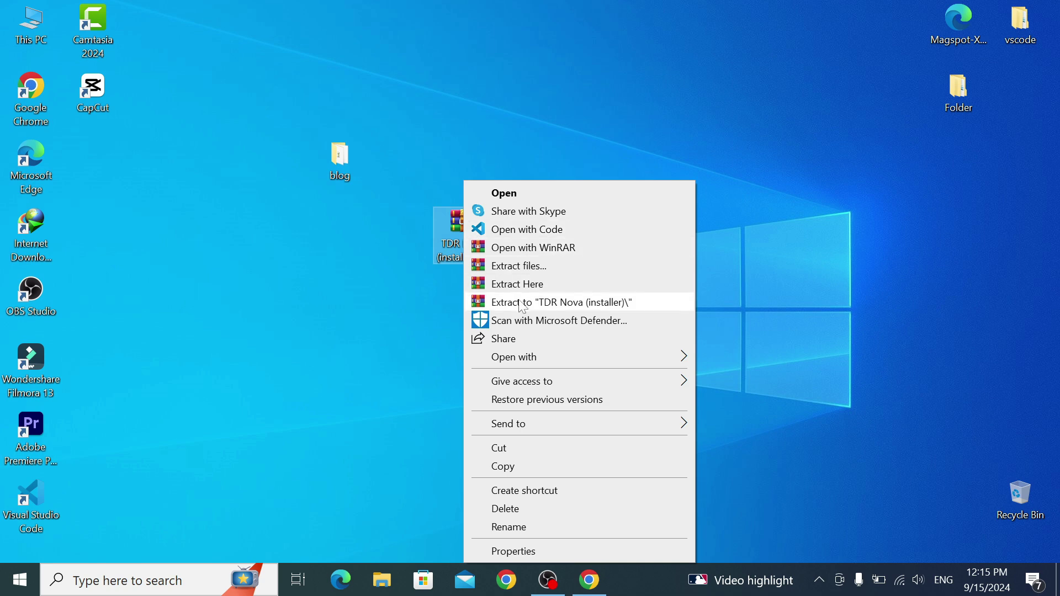
click(567, 301)
drag(90, 166, 404, 239)
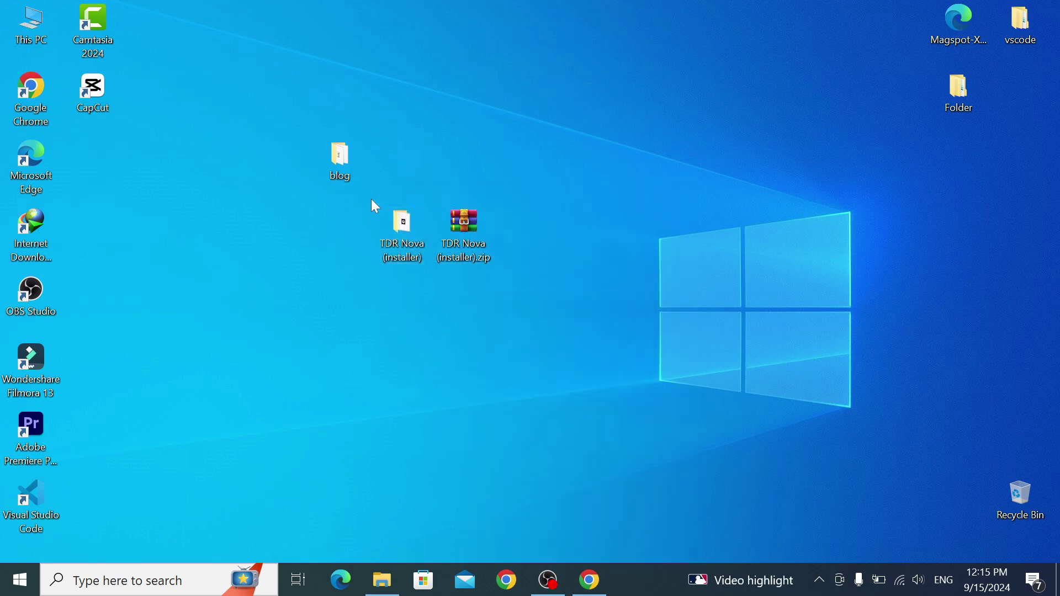
- Run setup.exe, accept the licence, and keep the default destination and components
double_click(403, 223)
double_click(465, 110)
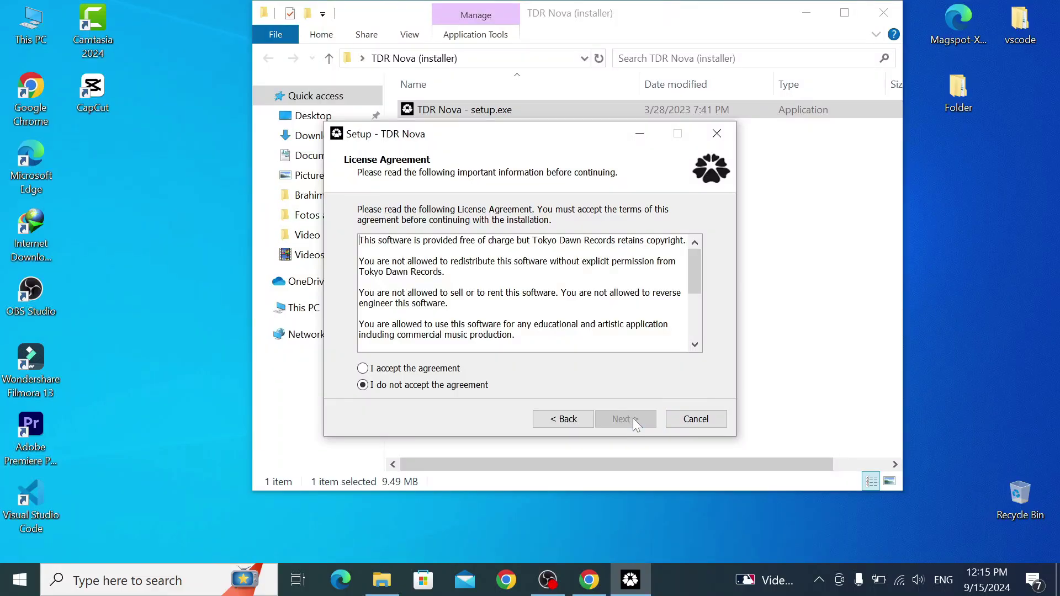
click(372, 369)
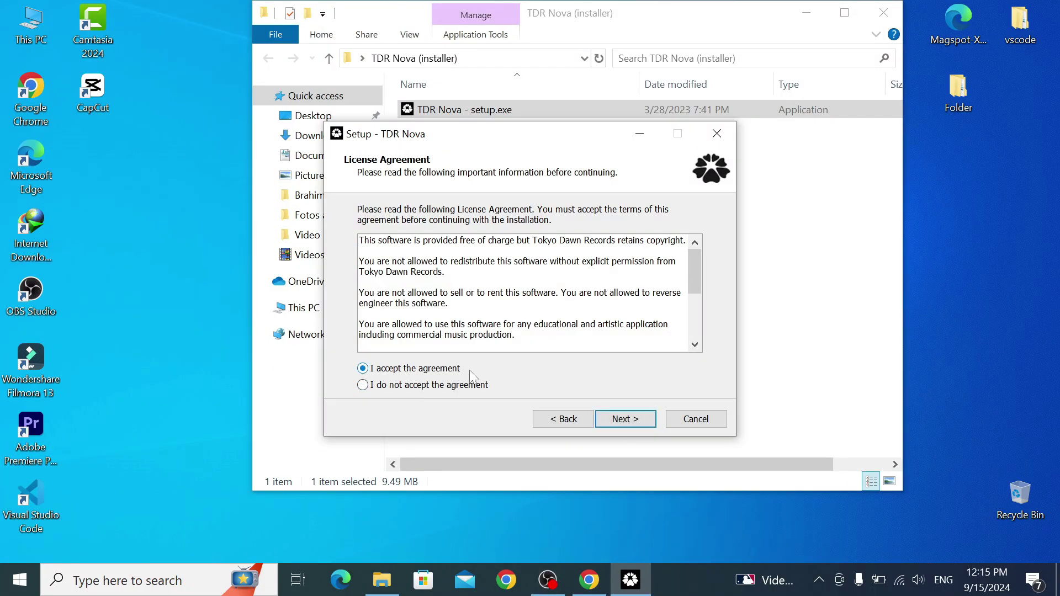
click(623, 420)
click(623, 419)
click(624, 419)
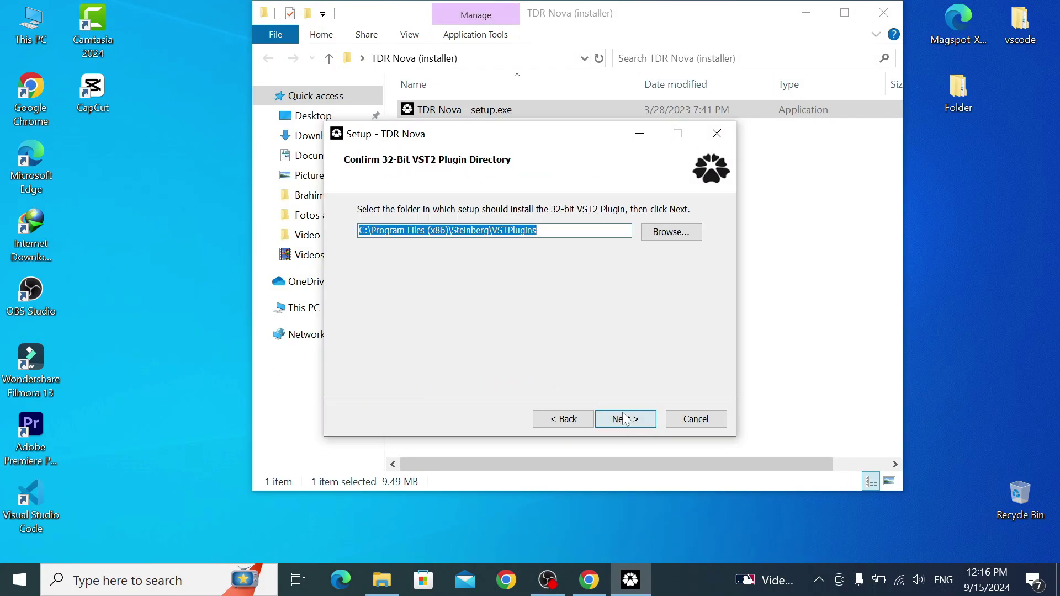
- Keep the default VST2, VST3 and Start Menu folders, finish installing, and close the folder
click(625, 419)
click(626, 420)
click(626, 420)
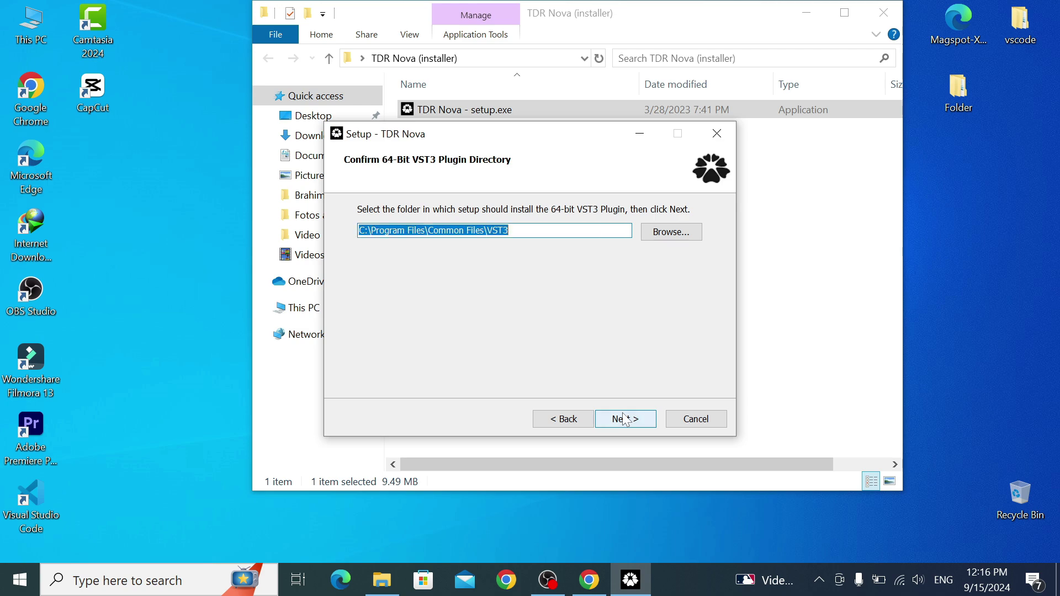
click(626, 419)
click(626, 419)
click(626, 420)
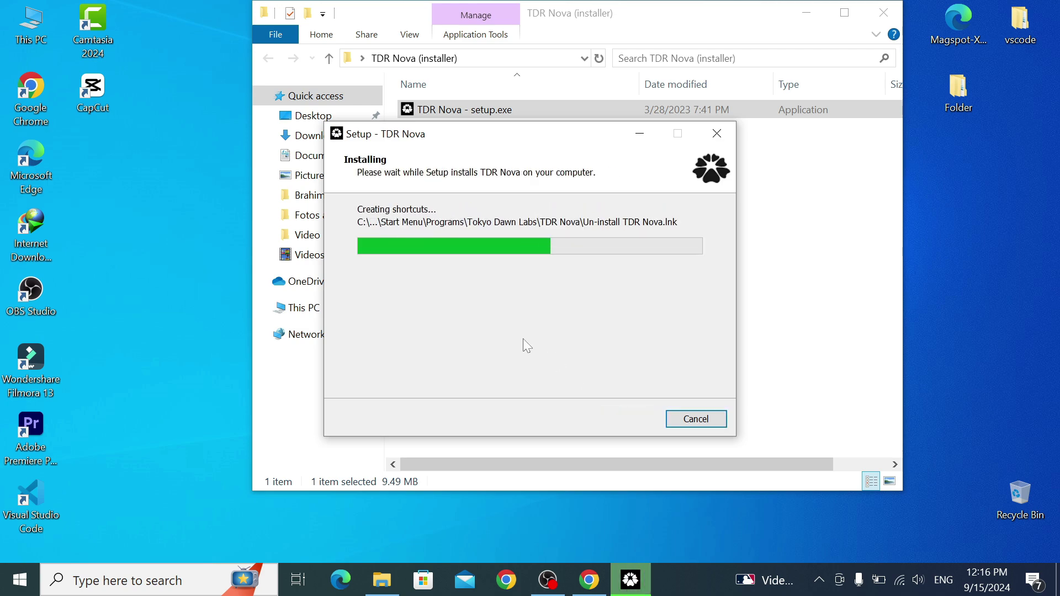
click(884, 13)
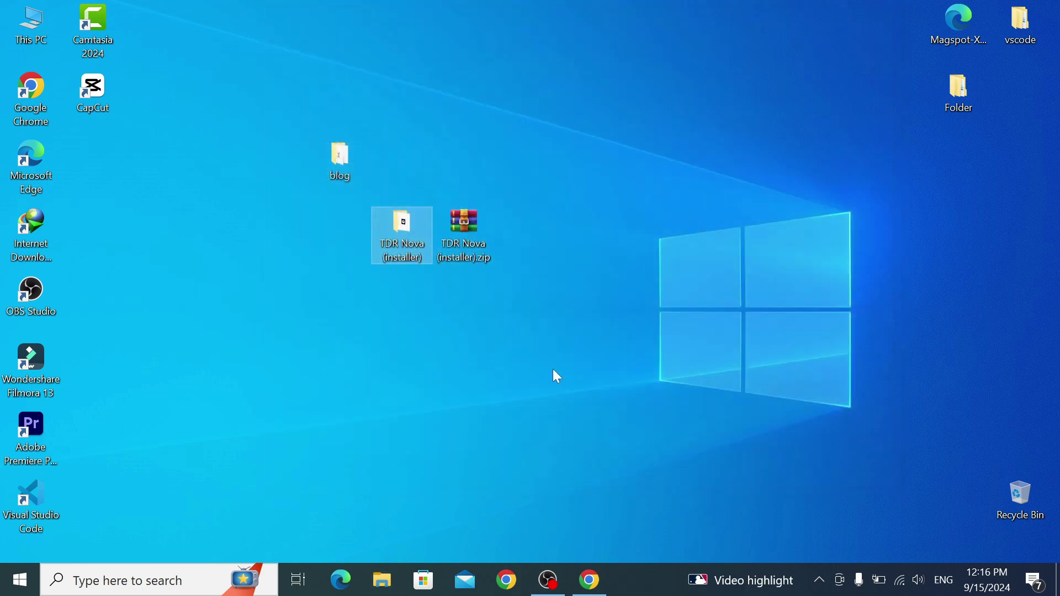
click(548, 580)
- Add a new Audio Input Capture source to the scene
click(300, 392)
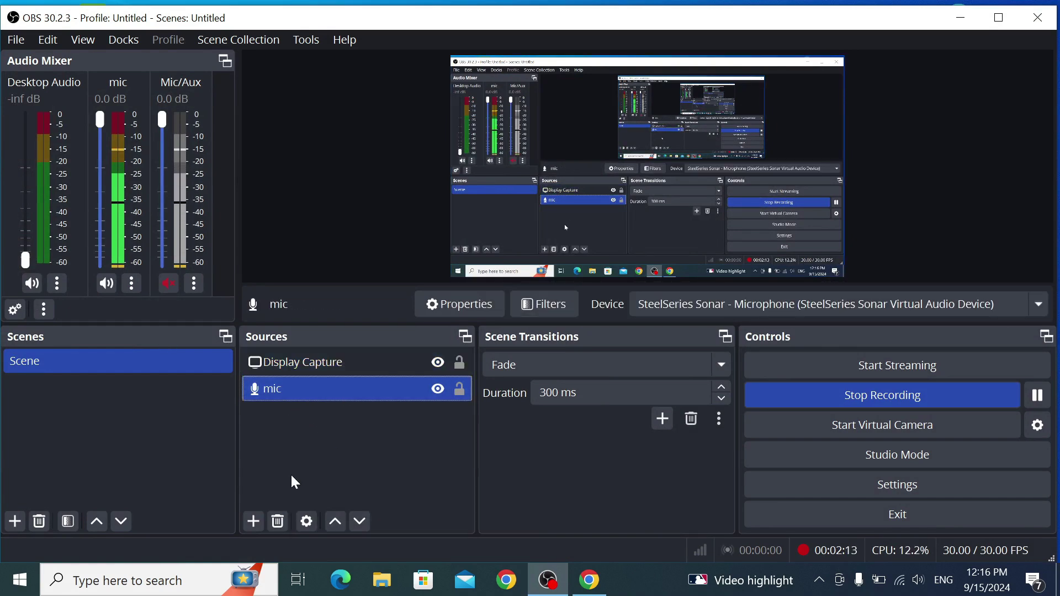
click(254, 521)
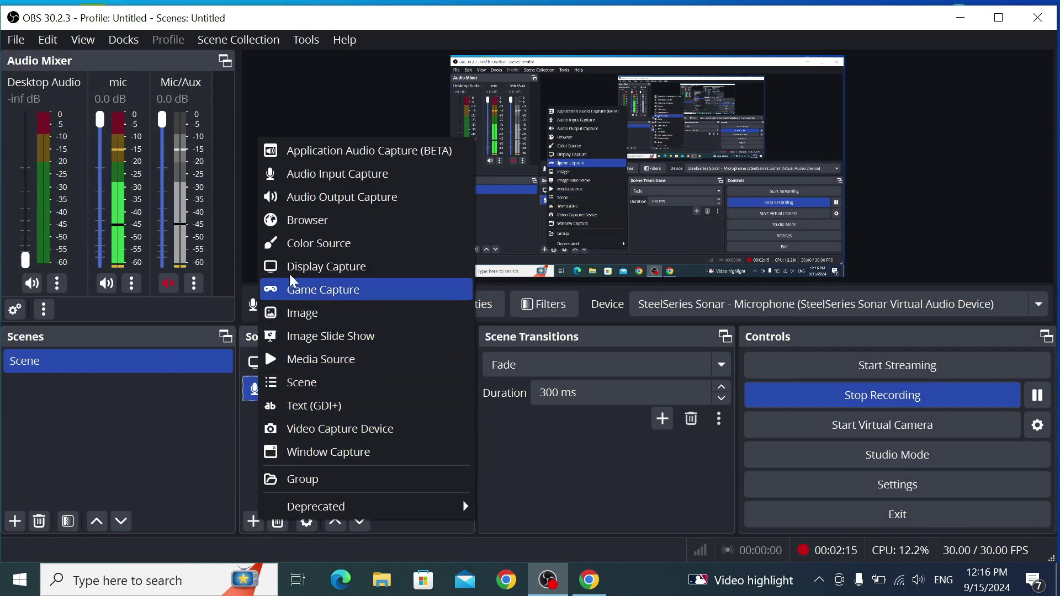
click(303, 174)
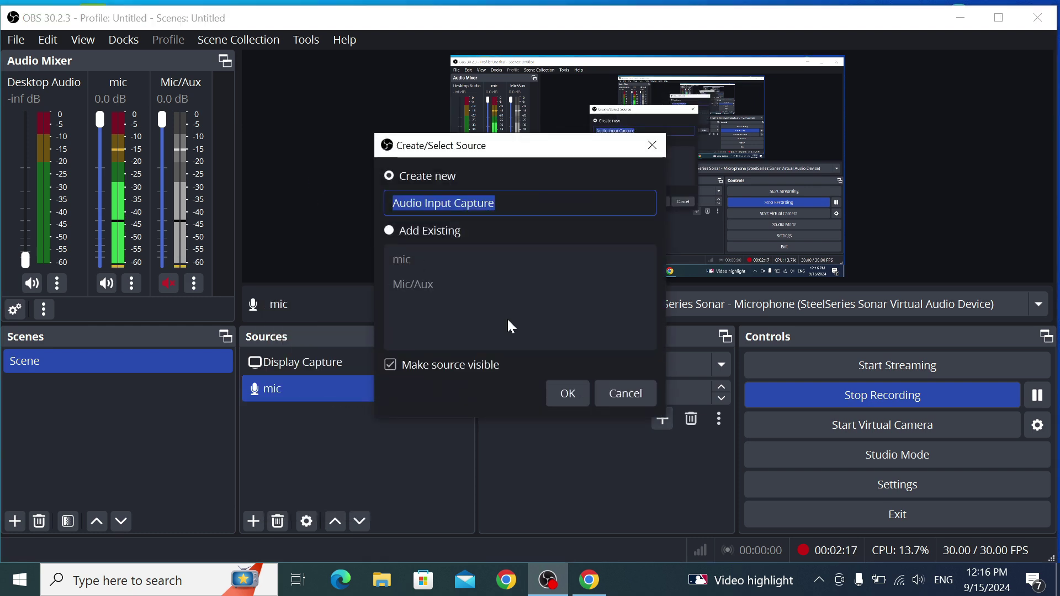
click(564, 396)
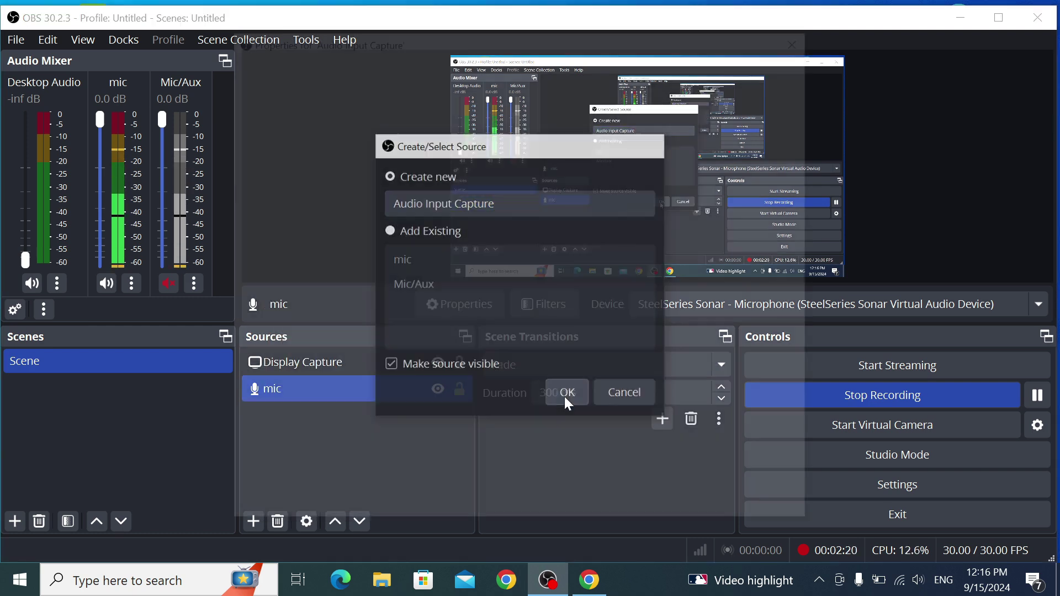
- Set its device to SteelSeries Sonar - Microphone, hide the source, and select mic
click(389, 76)
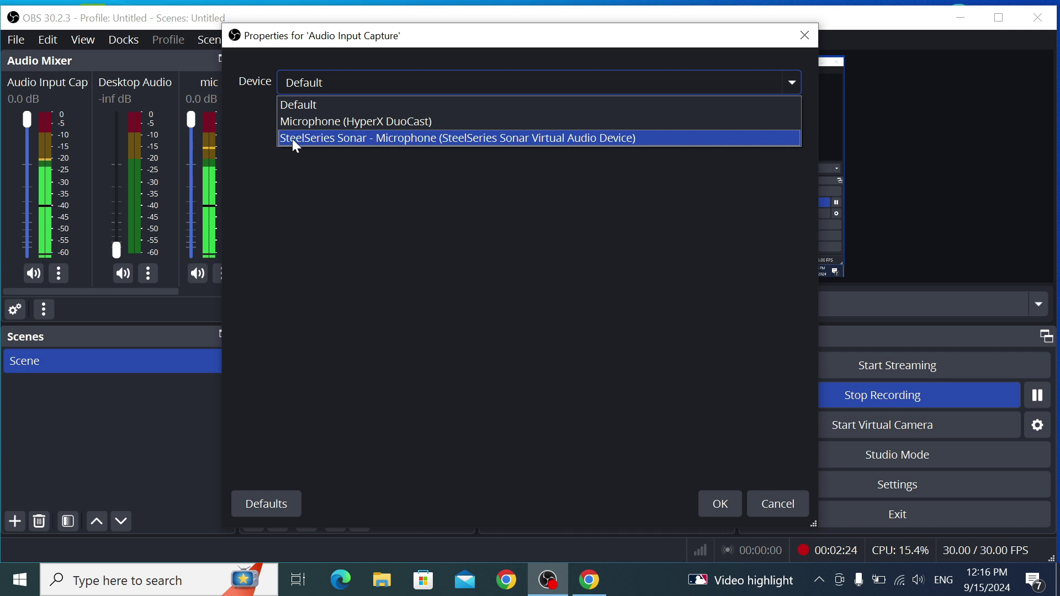
click(441, 141)
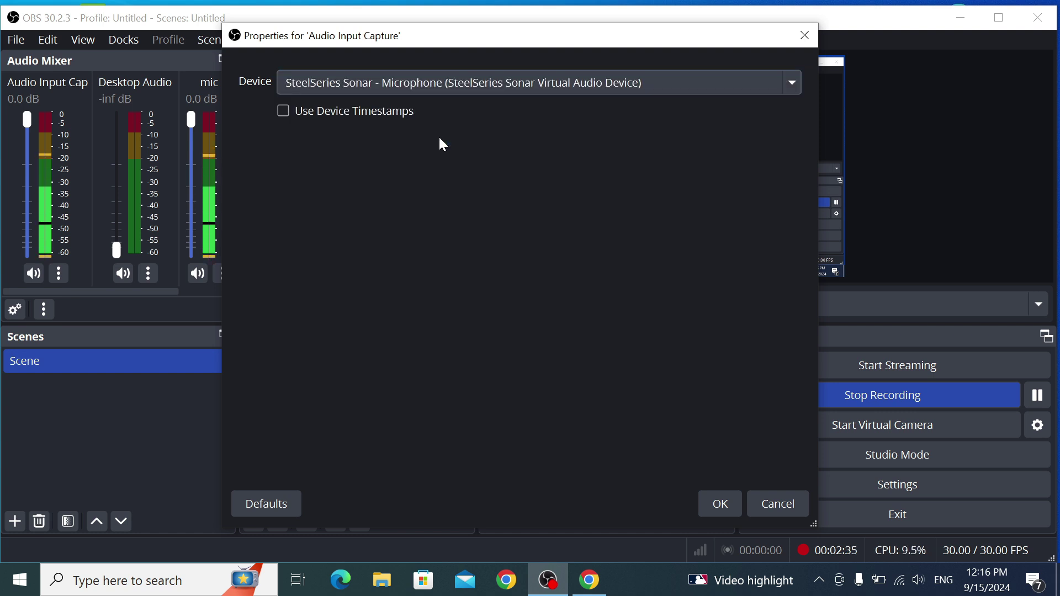
click(720, 505)
click(340, 419)
click(399, 367)
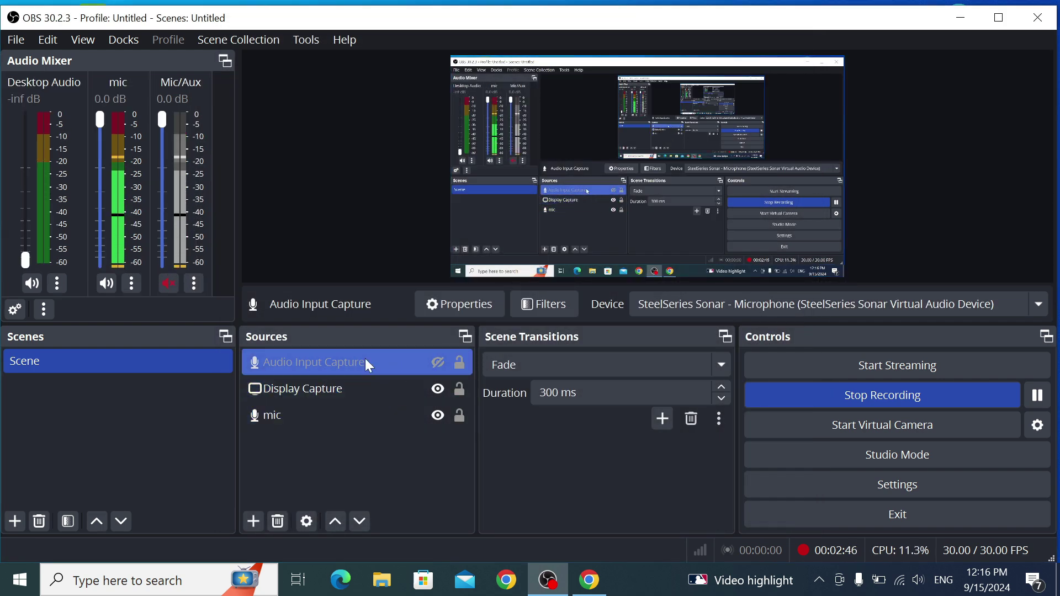
click(325, 415)
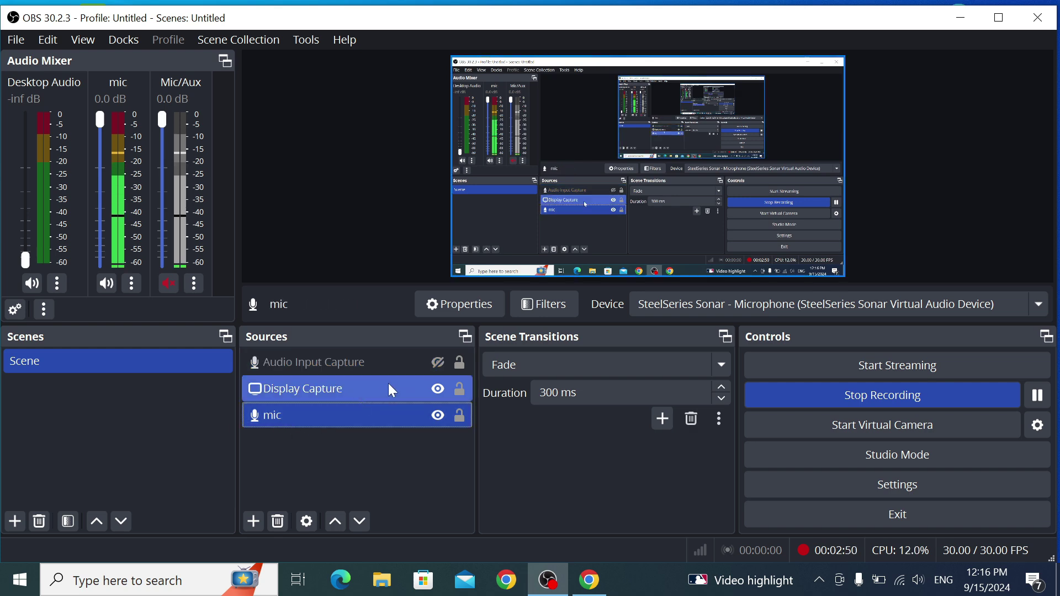
- Add a VST 2.x Plug-in filter to the mic source
click(546, 305)
drag(570, 173, 544, 91)
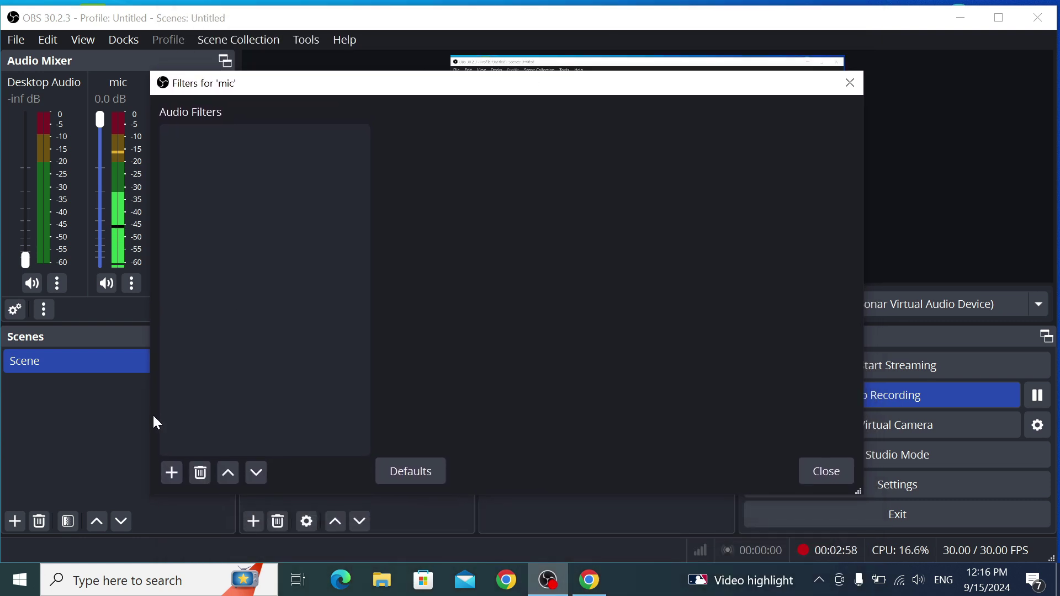
click(170, 473)
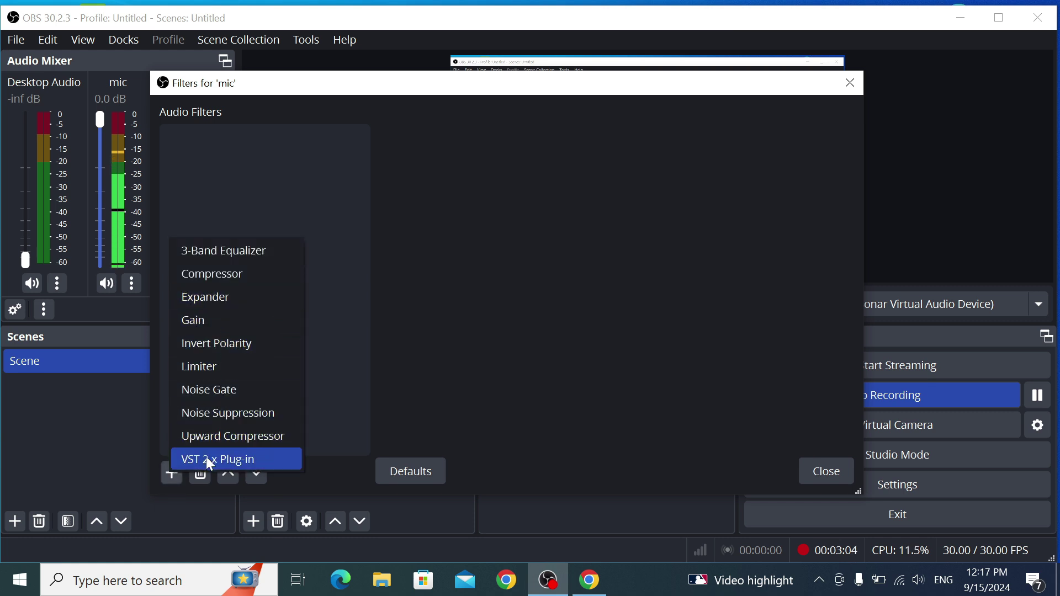
click(191, 460)
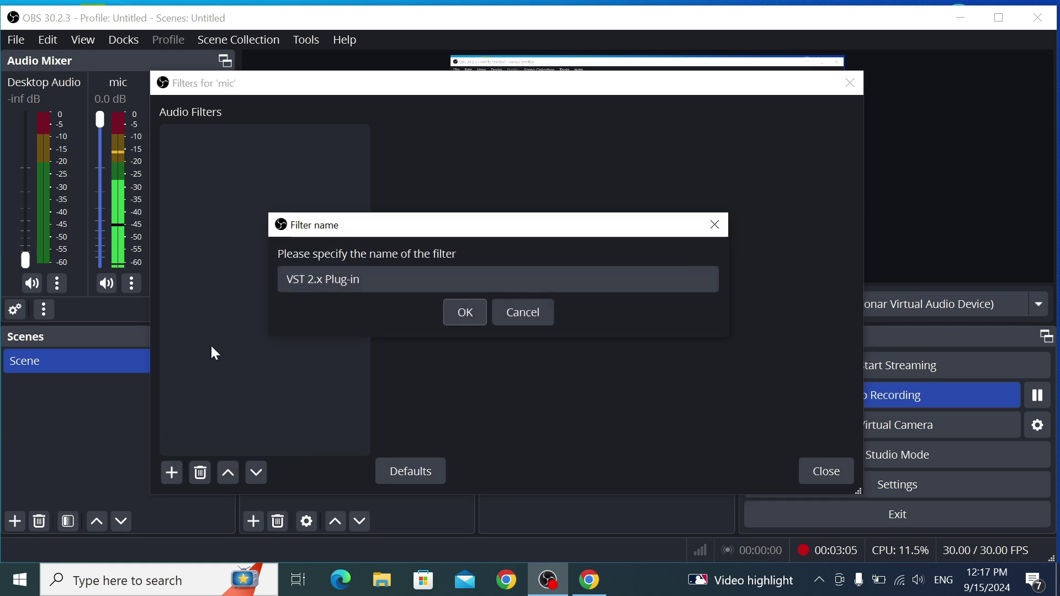
click(462, 314)
- Rename the filter to 'nova', load TDR Nova, and open its plug-in interface
right_click(232, 136)
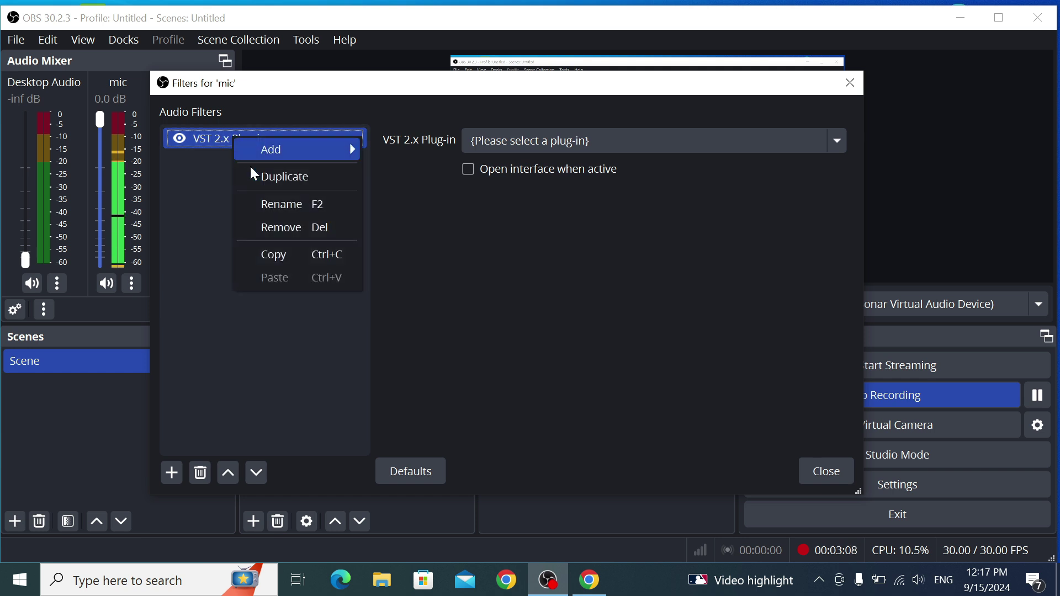
click(278, 203)
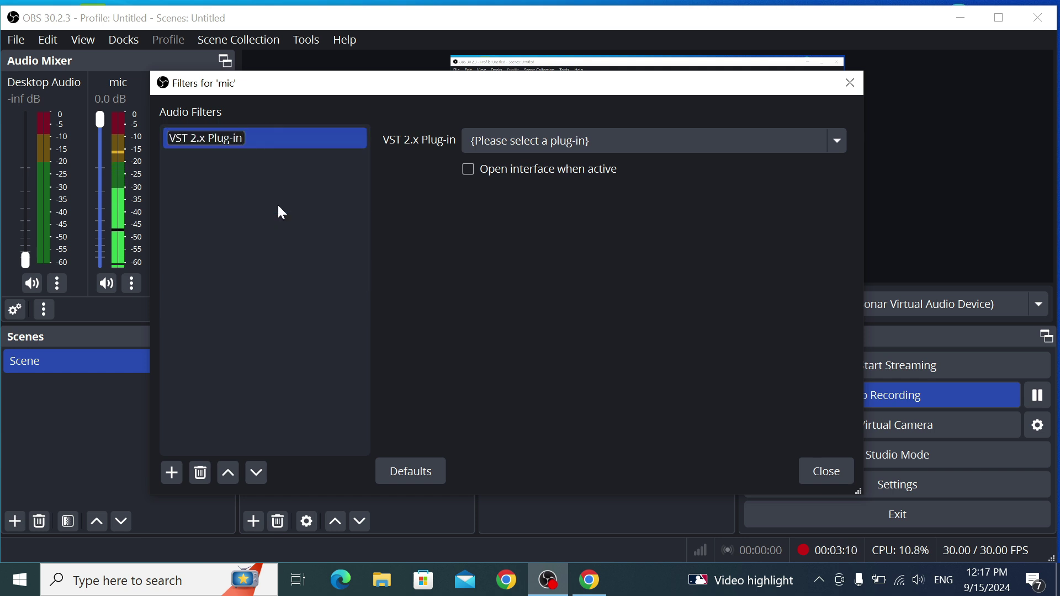
key(ctrl+a)
text(nova)
click(486, 141)
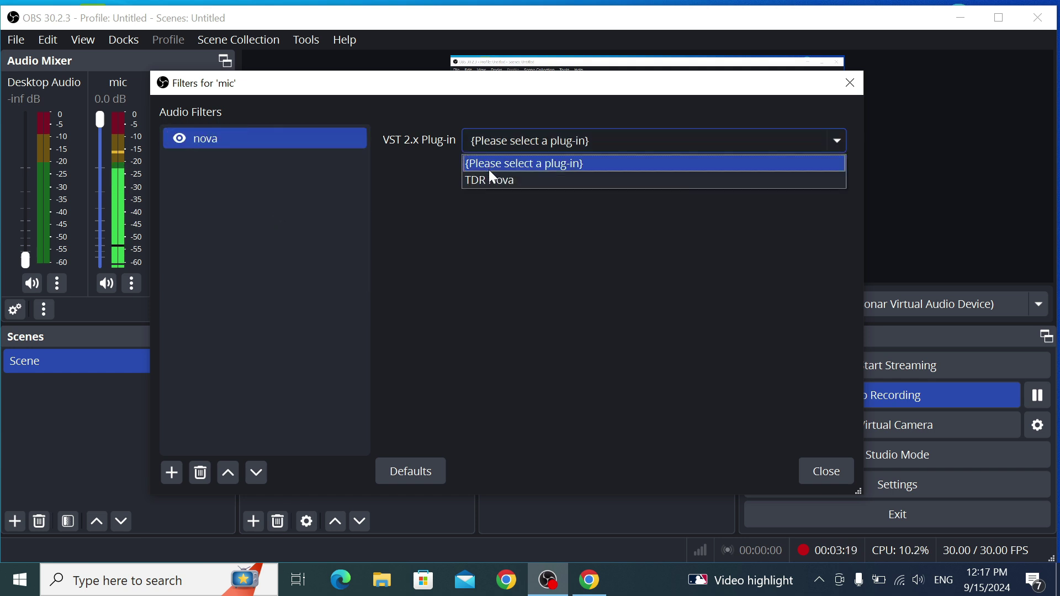
click(512, 181)
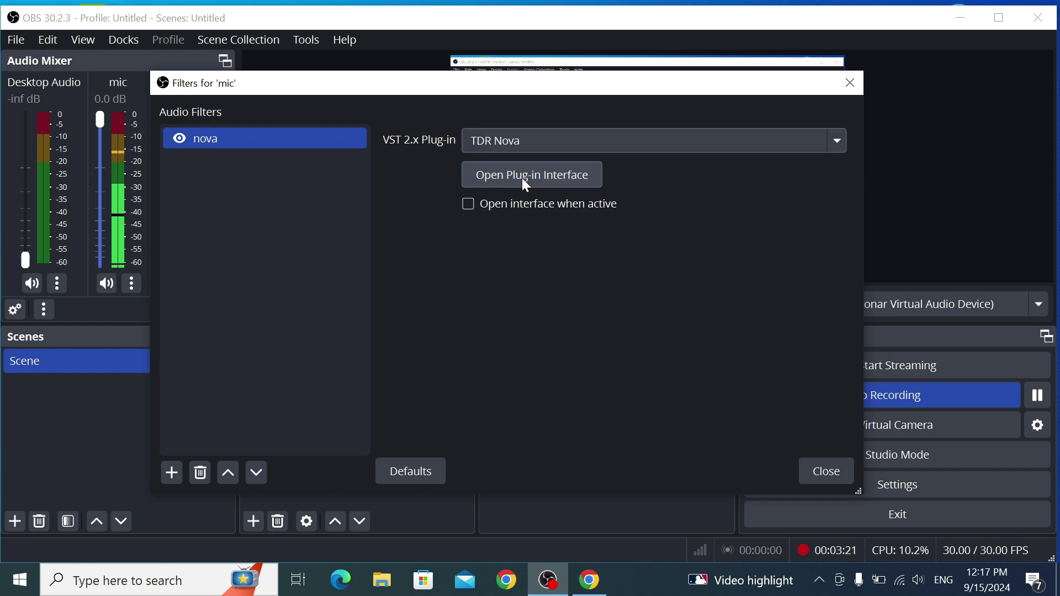
click(504, 177)
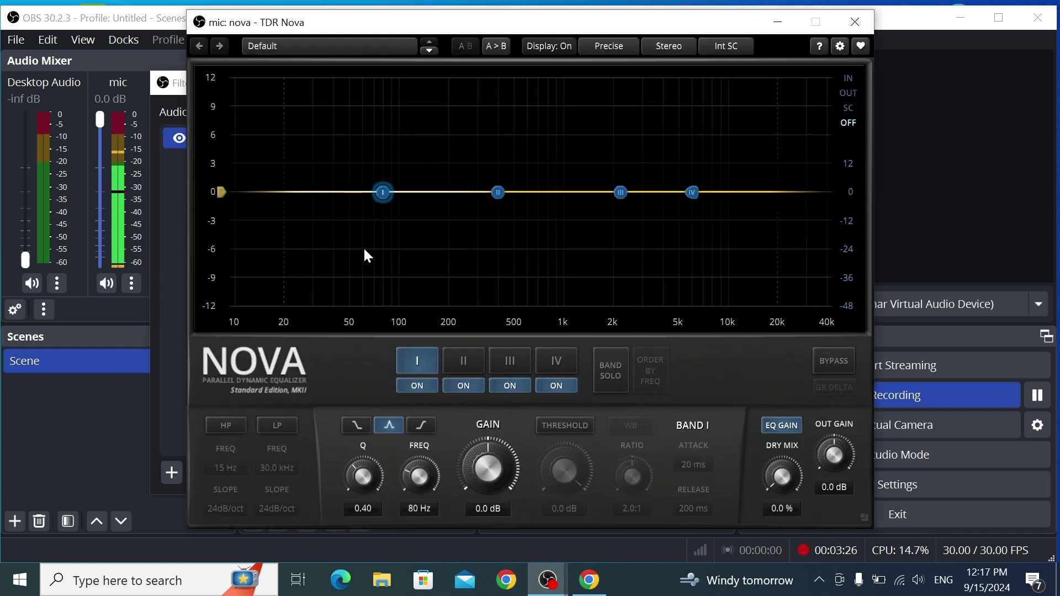
mouse_move(561, 34)
mouse_down()
mouse_move(511, 48)
mouse_move(521, 34)
mouse_move(562, 36)
mouse_up()
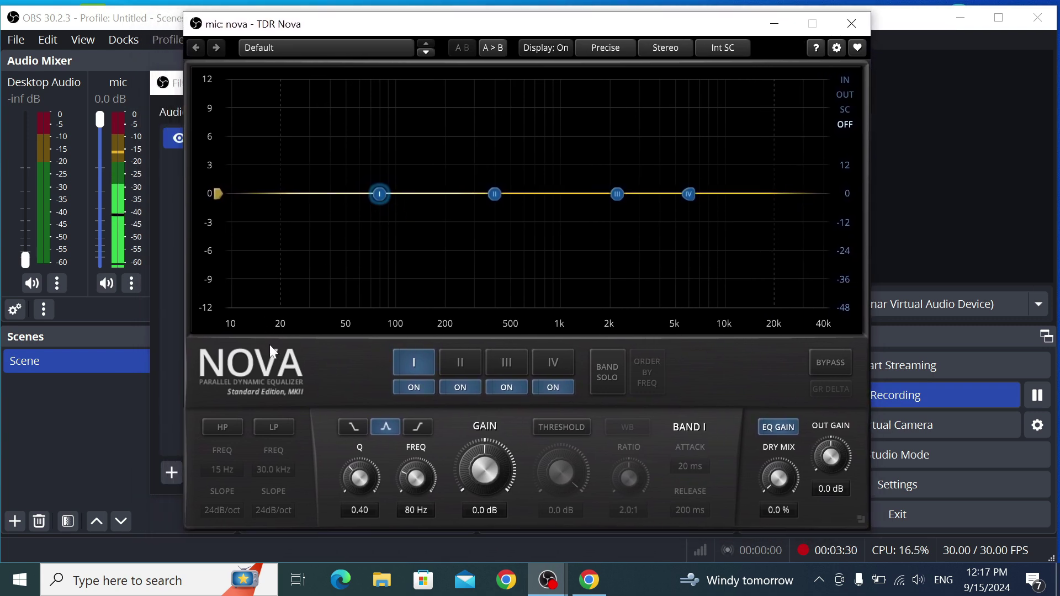
- Enable TDR Nova's high-pass at 60 Hz and low-pass at 20 kHz
click(218, 429)
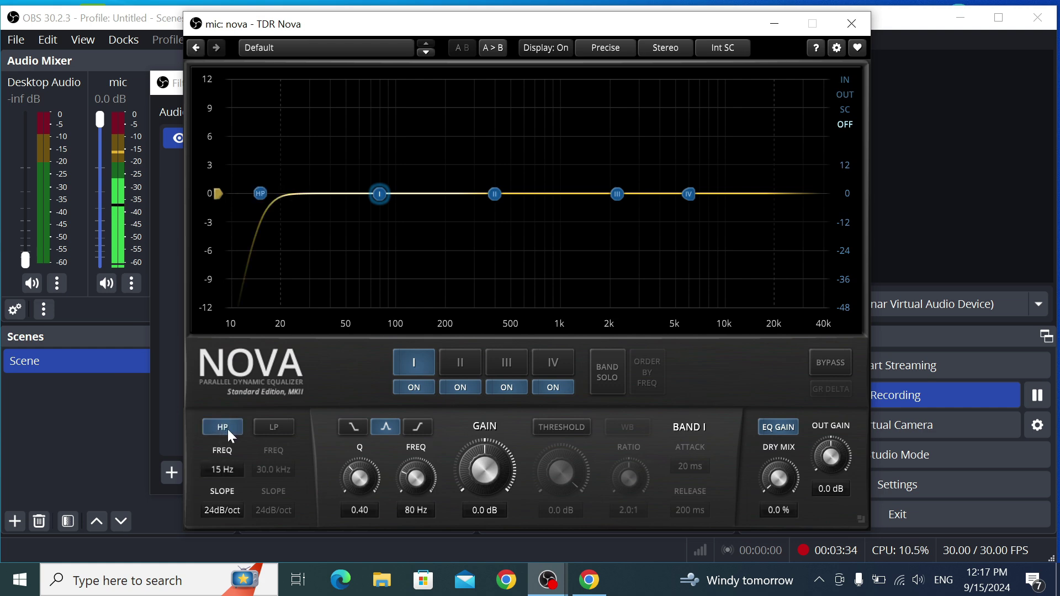
double_click(225, 470)
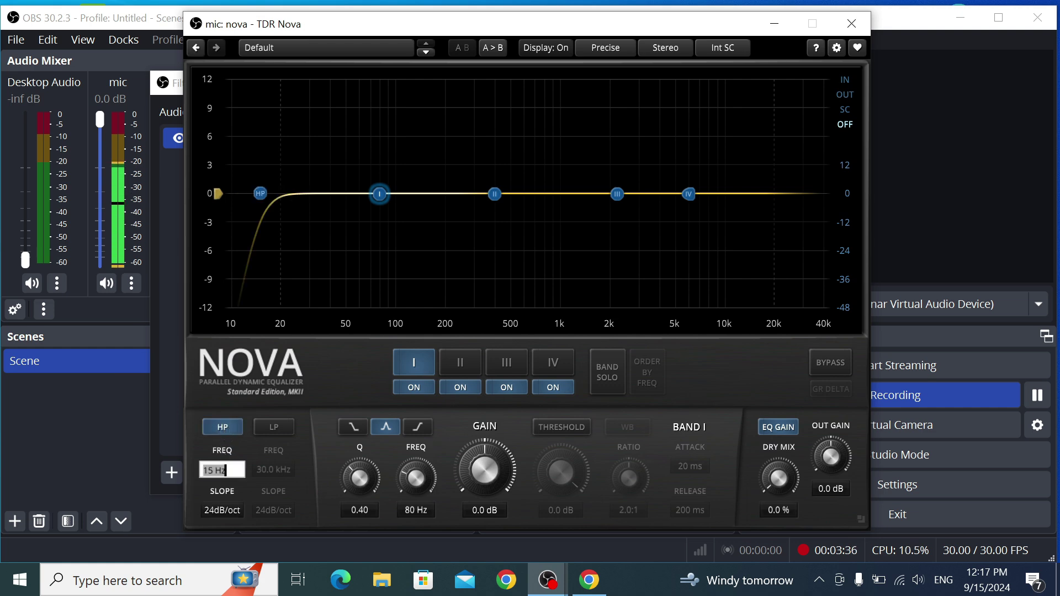
text(6)
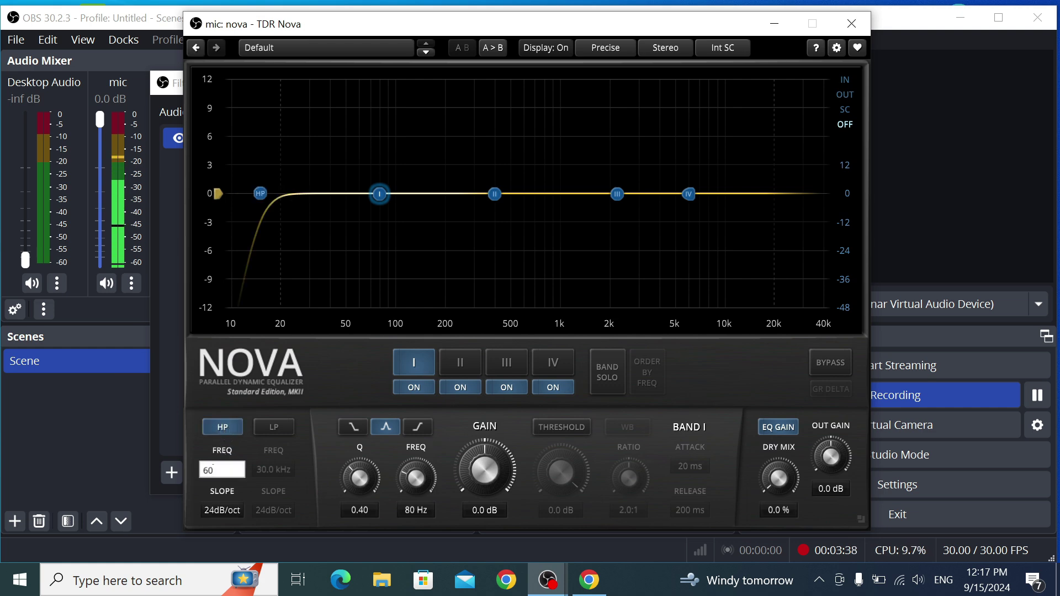
text(0)
key(Return)
double_click(226, 470)
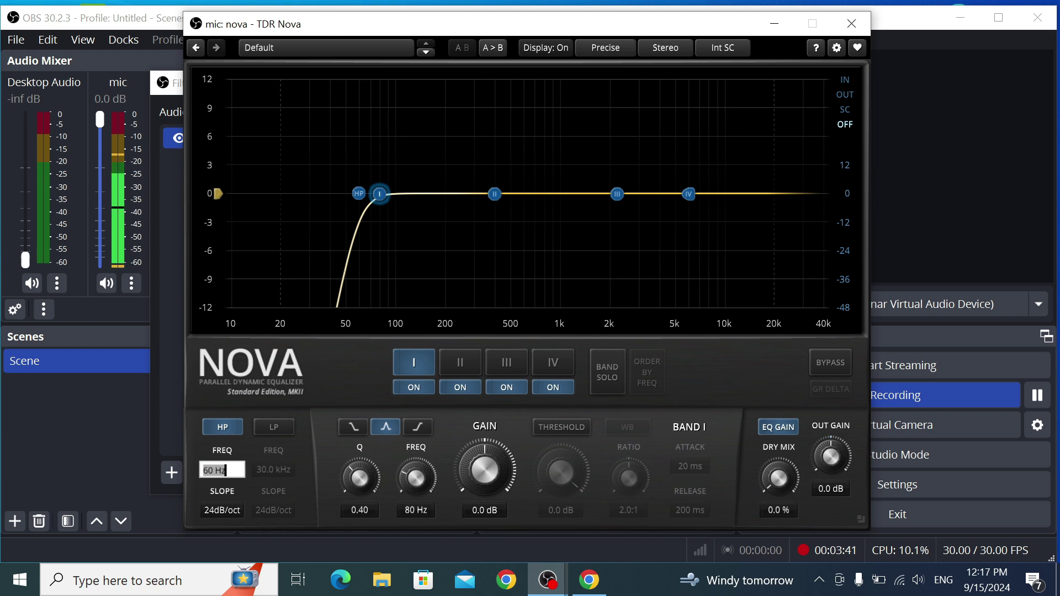
click(273, 427)
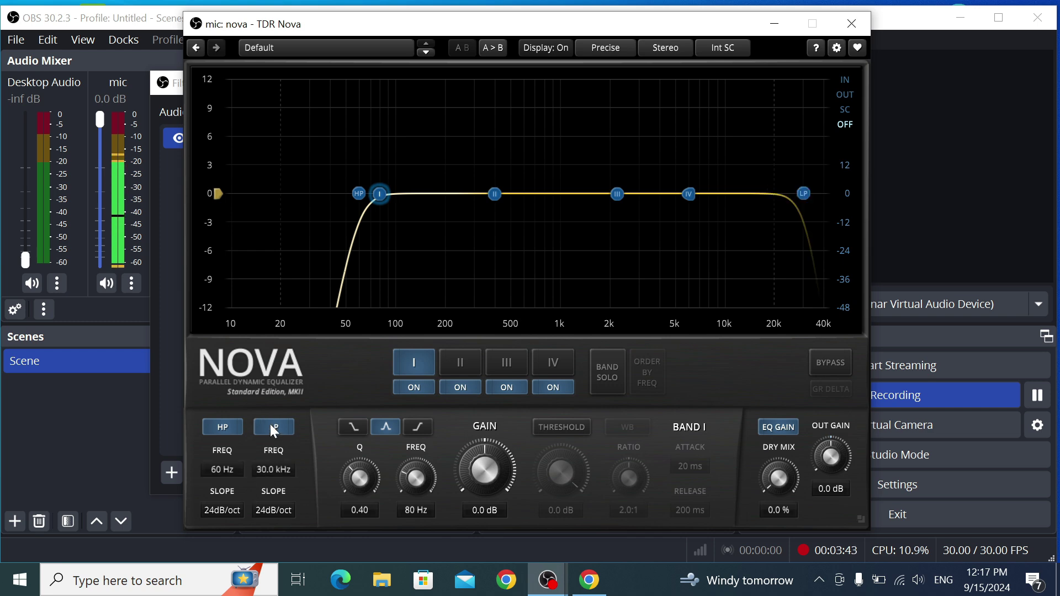
double_click(260, 469)
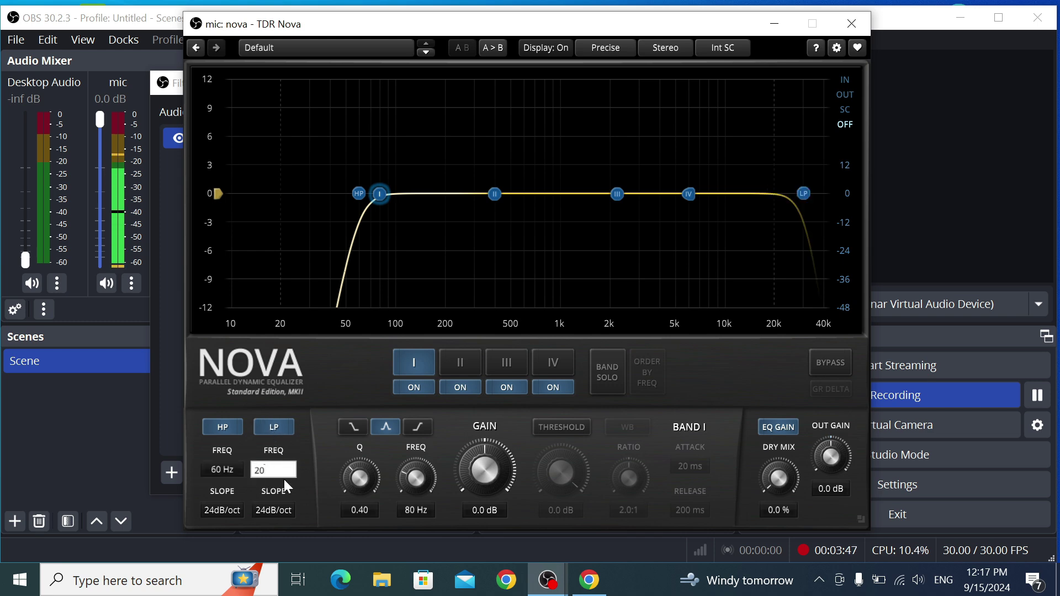
key(Return)
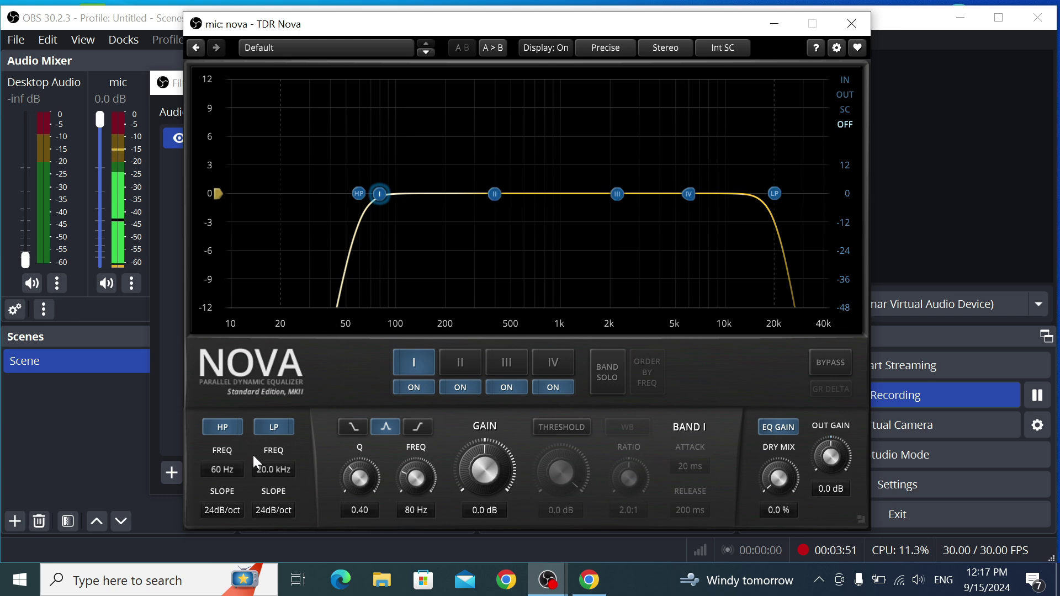
click(494, 195)
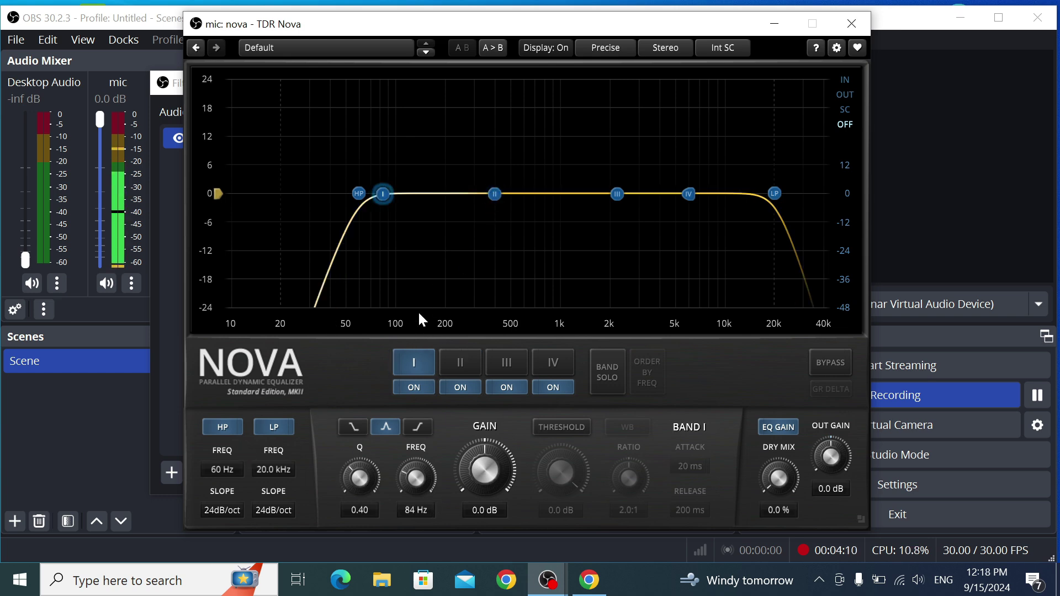
- Set Band I to 125 Hz with 3.0 dB gain and make it a low shelf
click(410, 362)
click(411, 363)
click(411, 362)
click(412, 364)
click(415, 511)
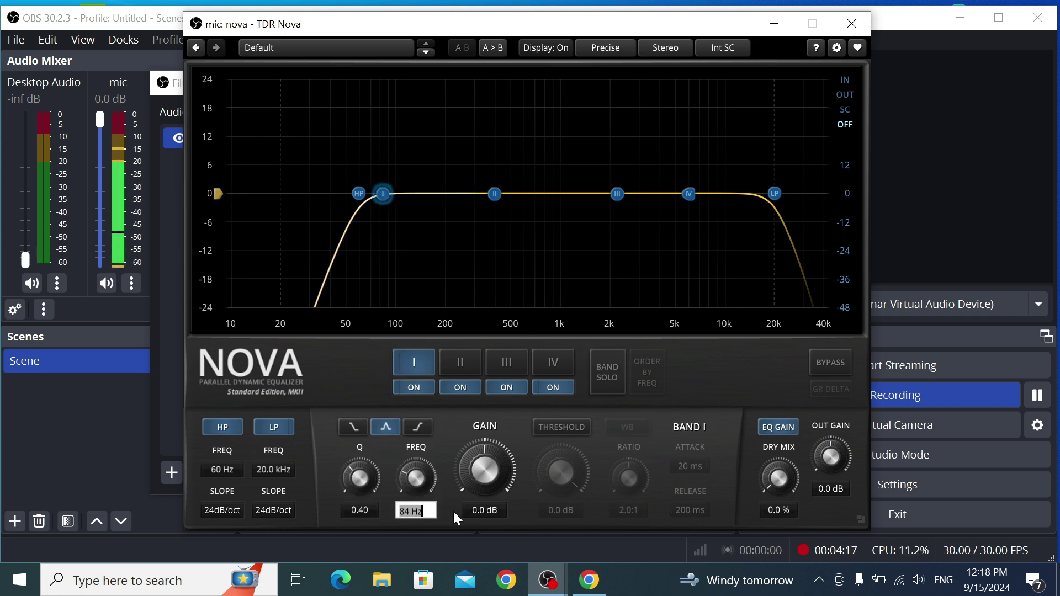
text(125)
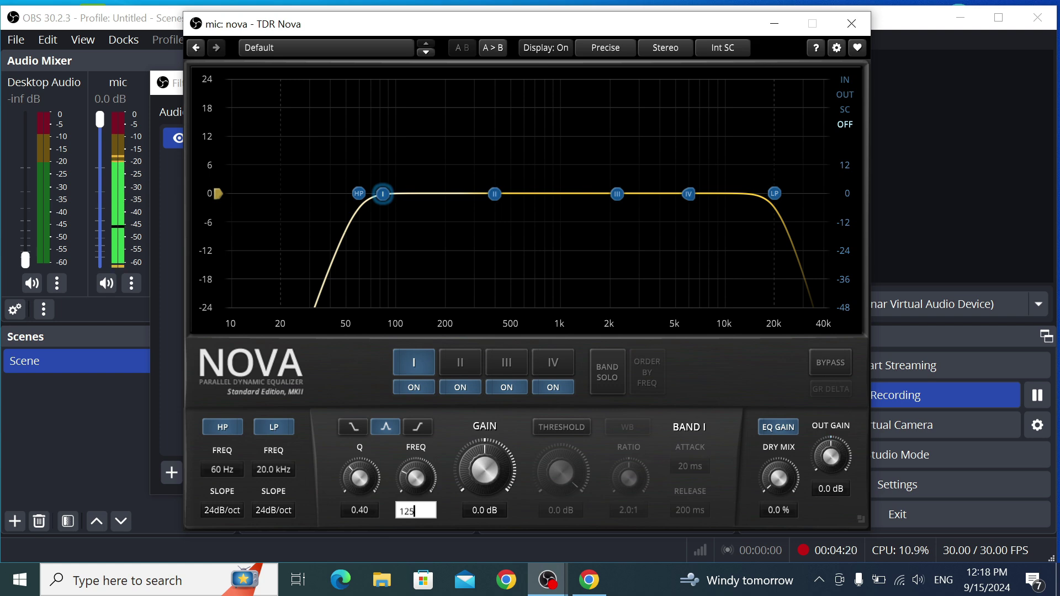
key(Return)
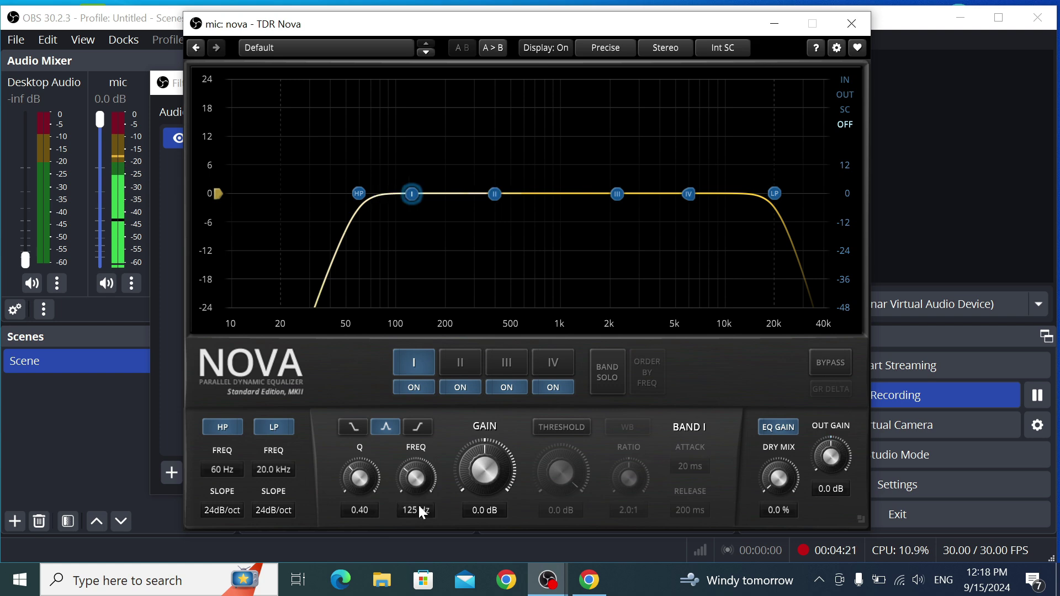
double_click(483, 510)
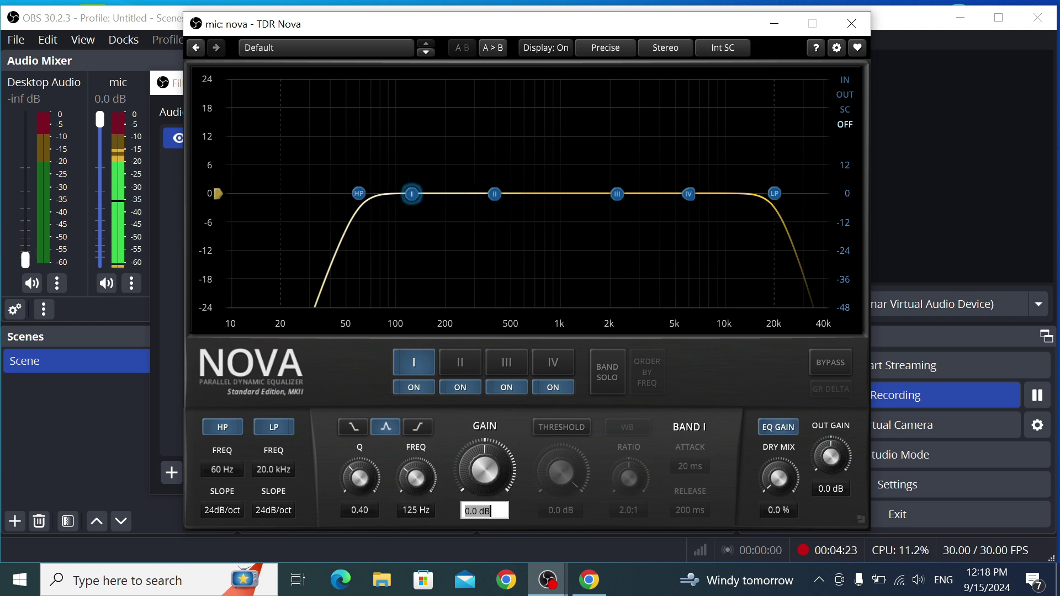
text(2)
key(Return)
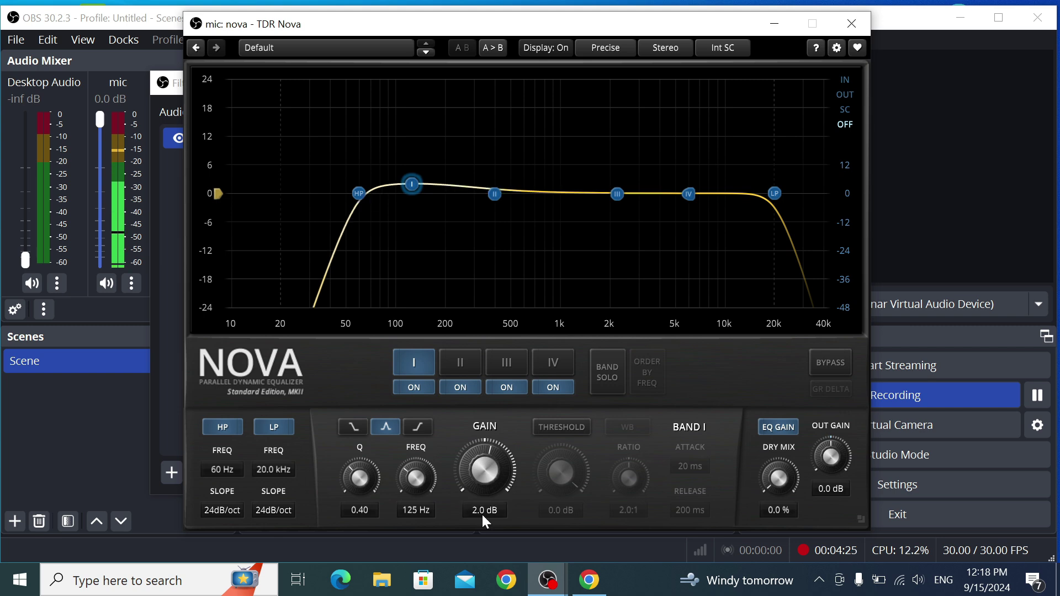
mouse_move(493, 481)
mouse_down()
mouse_move(494, 438)
mouse_move(494, 473)
mouse_up()
click(349, 429)
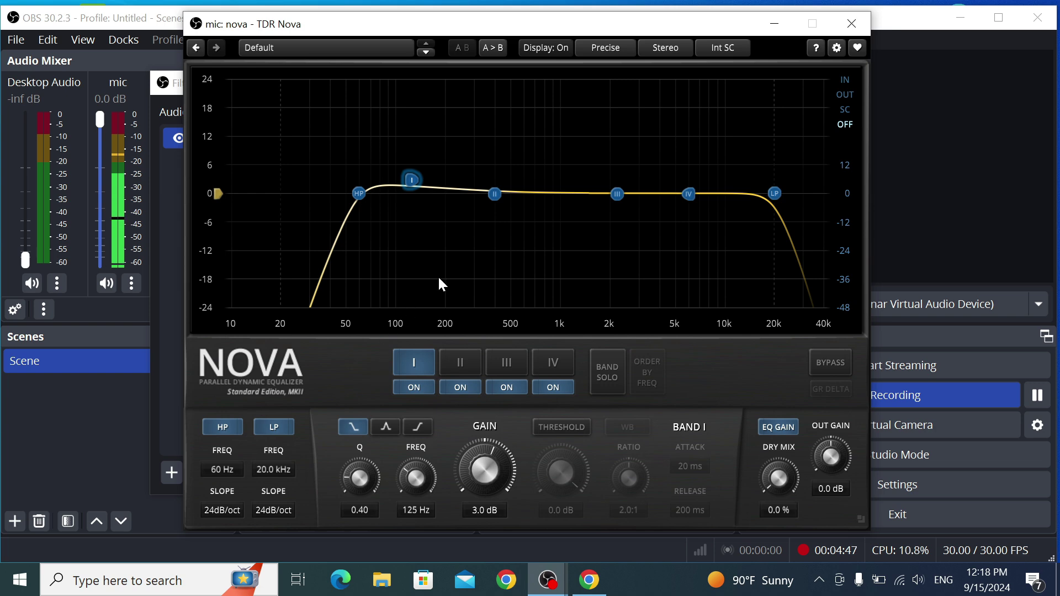
- Move Band II to 500 Hz and cut its gain to -3.0 dB
click(496, 194)
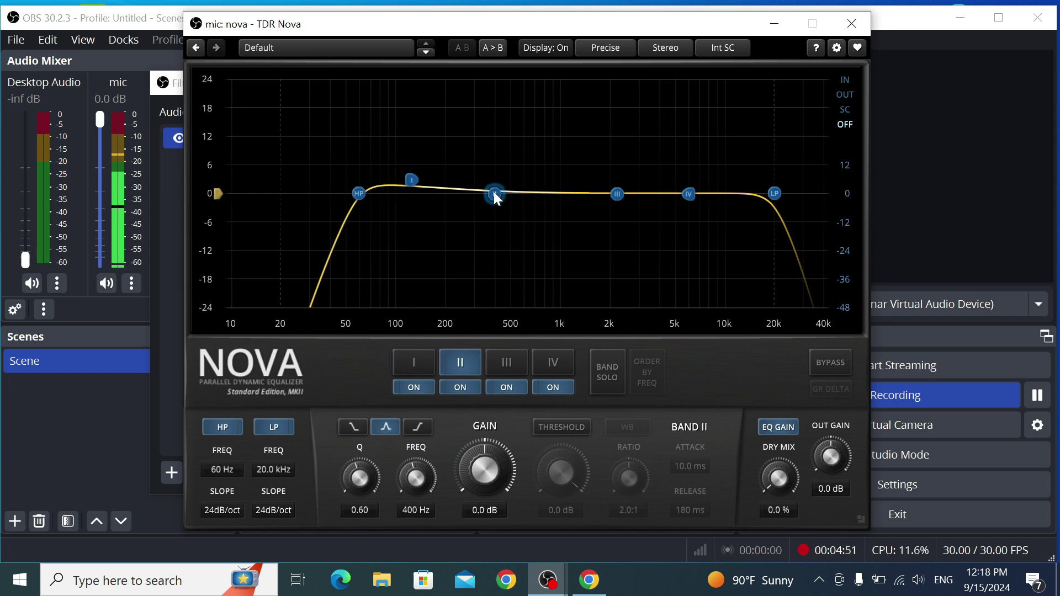
drag(501, 191, 526, 195)
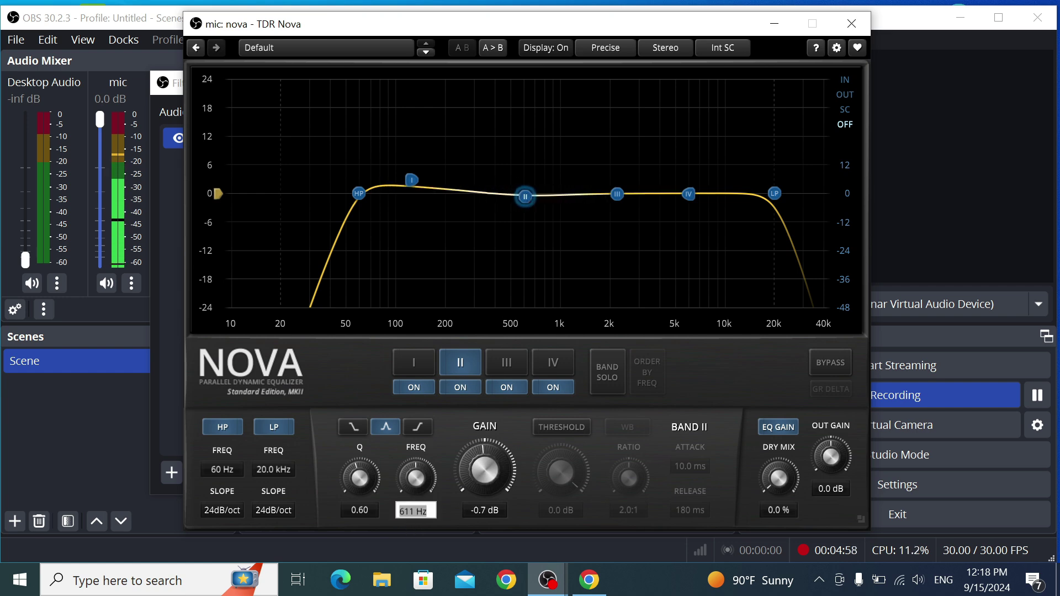
text(500)
key(Return)
drag(480, 469, 480, 488)
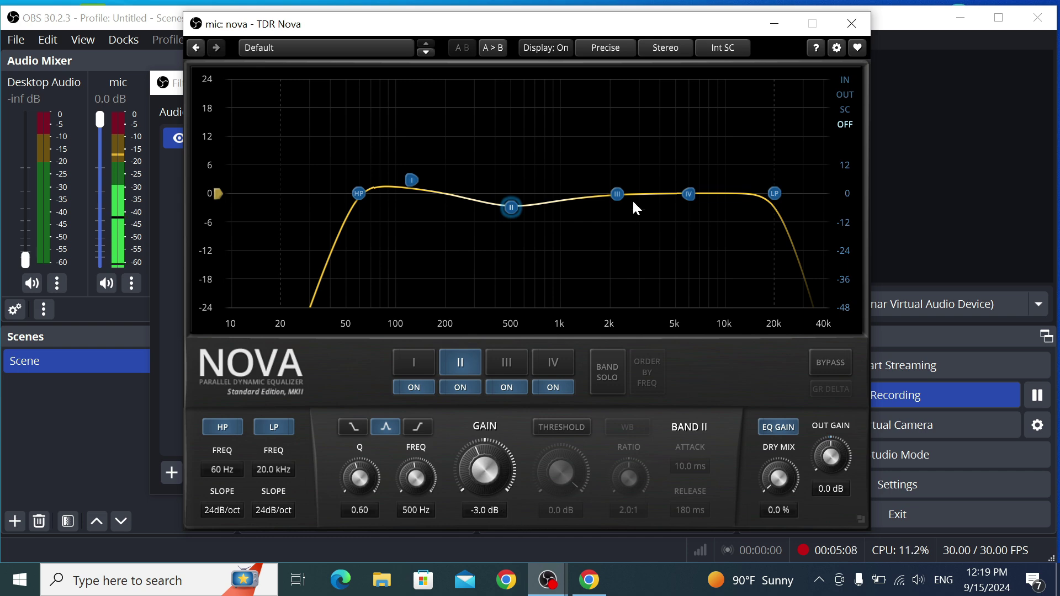
- Boost Band III by 1.1 dB at 2200 Hz
click(616, 193)
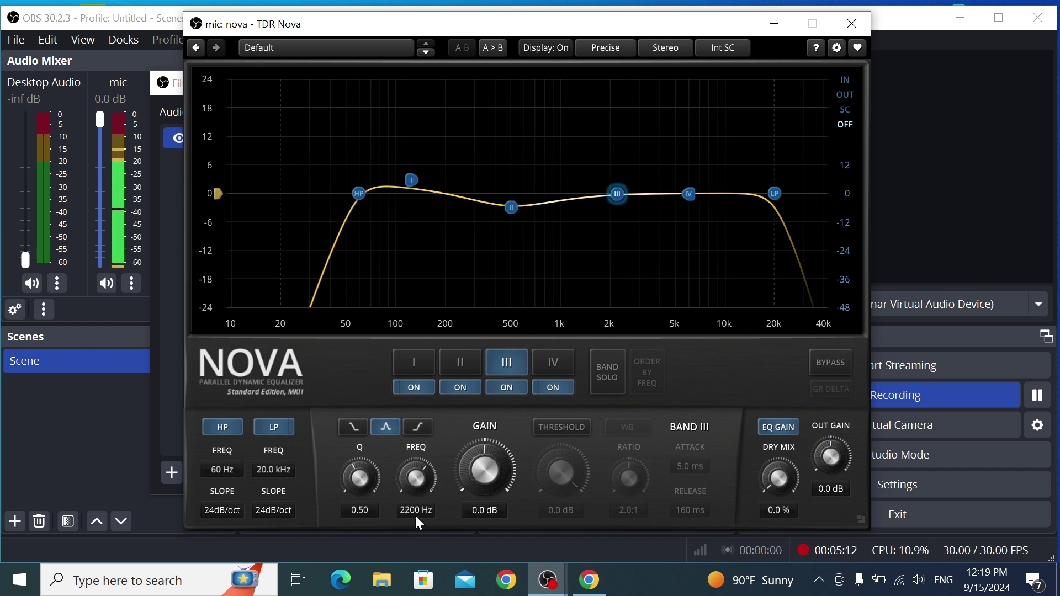
drag(509, 485, 509, 478)
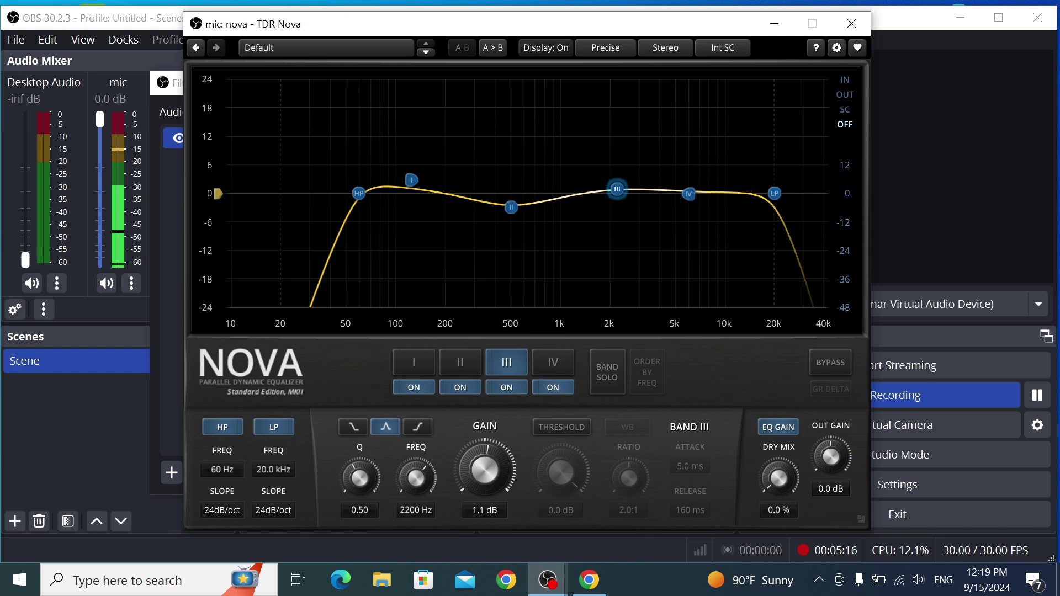
click(689, 194)
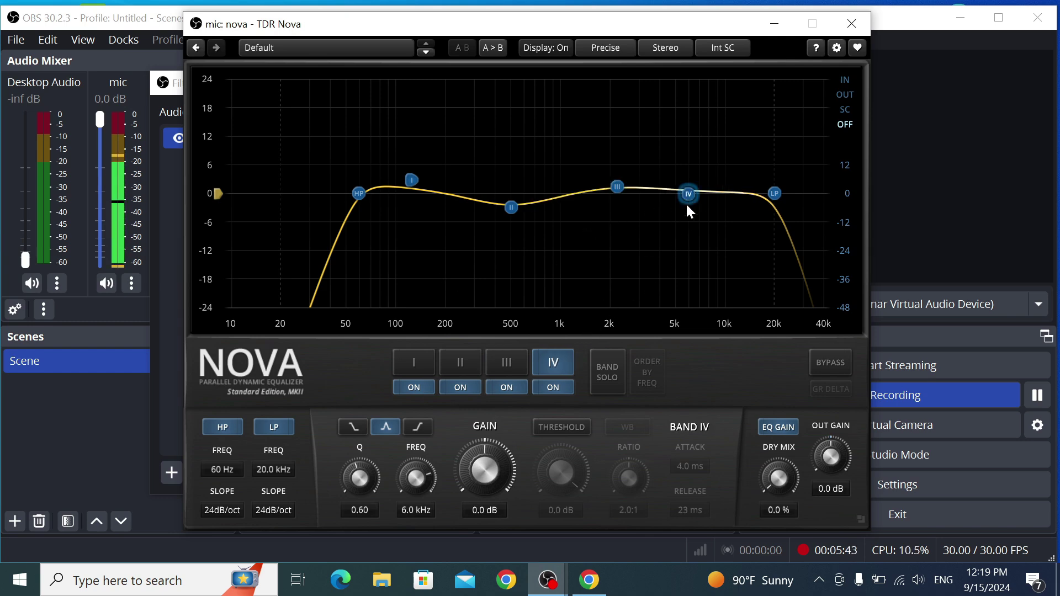
- Move Band IV to 6.5 kHz and set its gain to -3.0 dB
drag(689, 196, 695, 197)
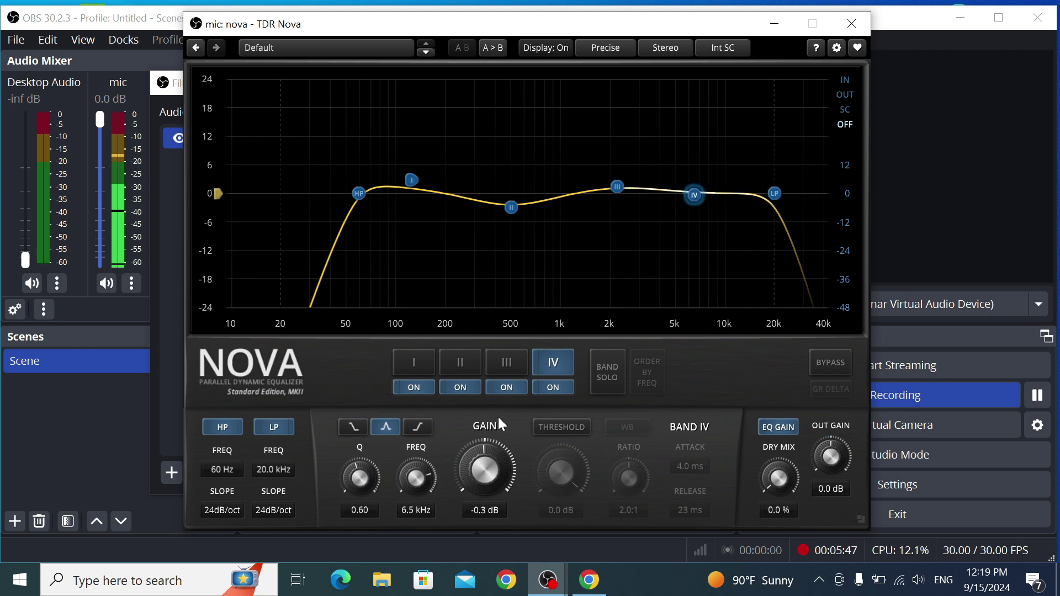
drag(476, 464, 476, 468)
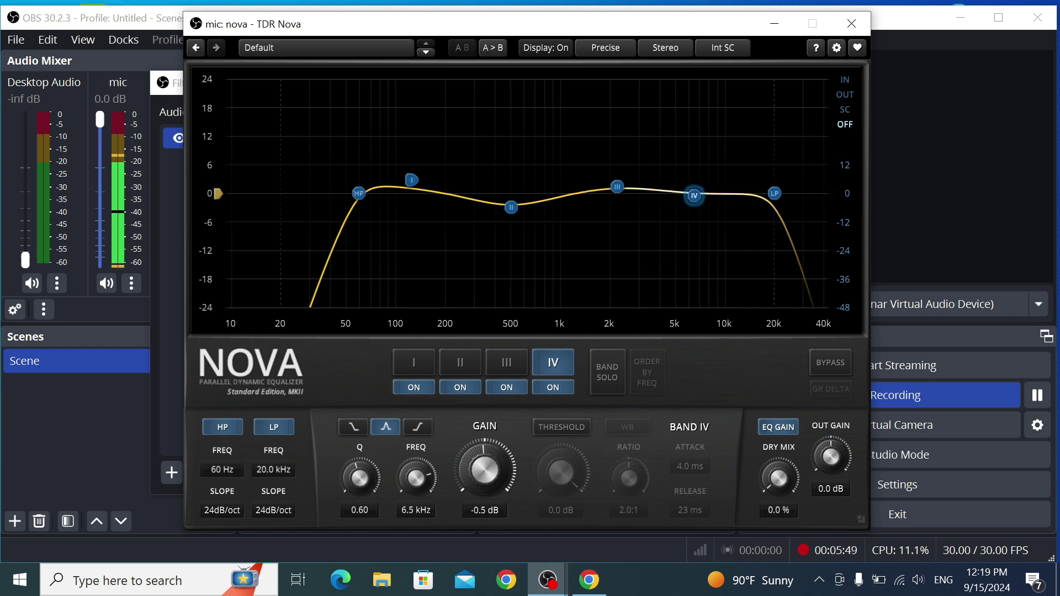
click(485, 509)
text(-)
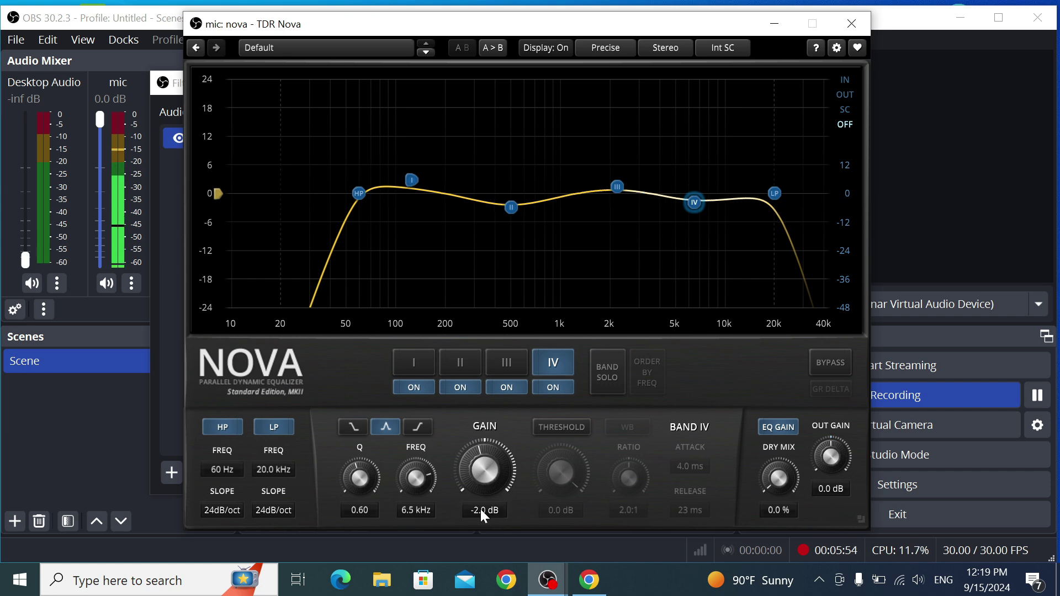
scroll(480, 509, down, 1)
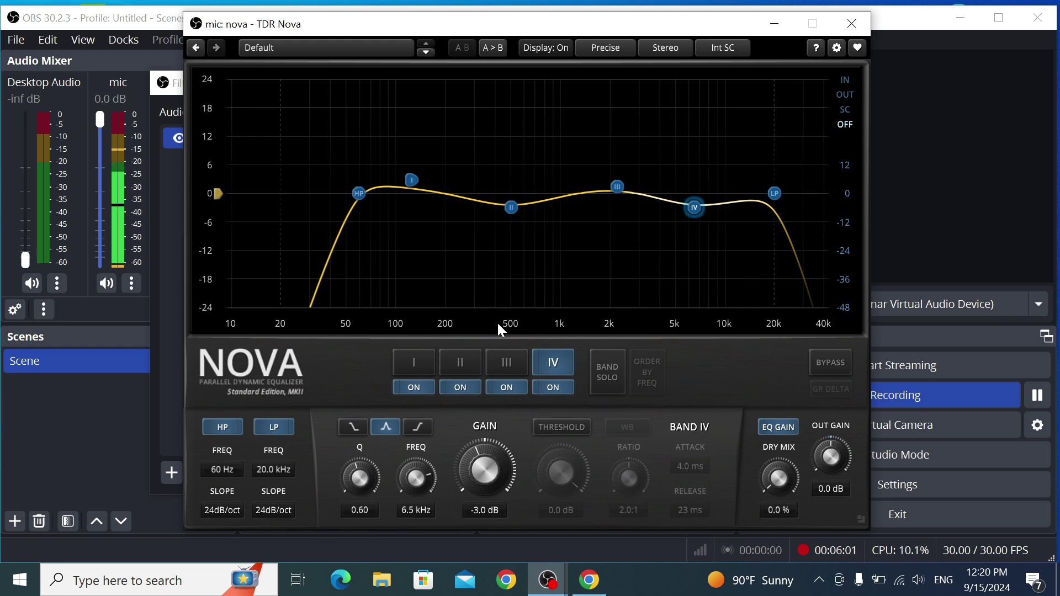
drag(525, 25, 544, 69)
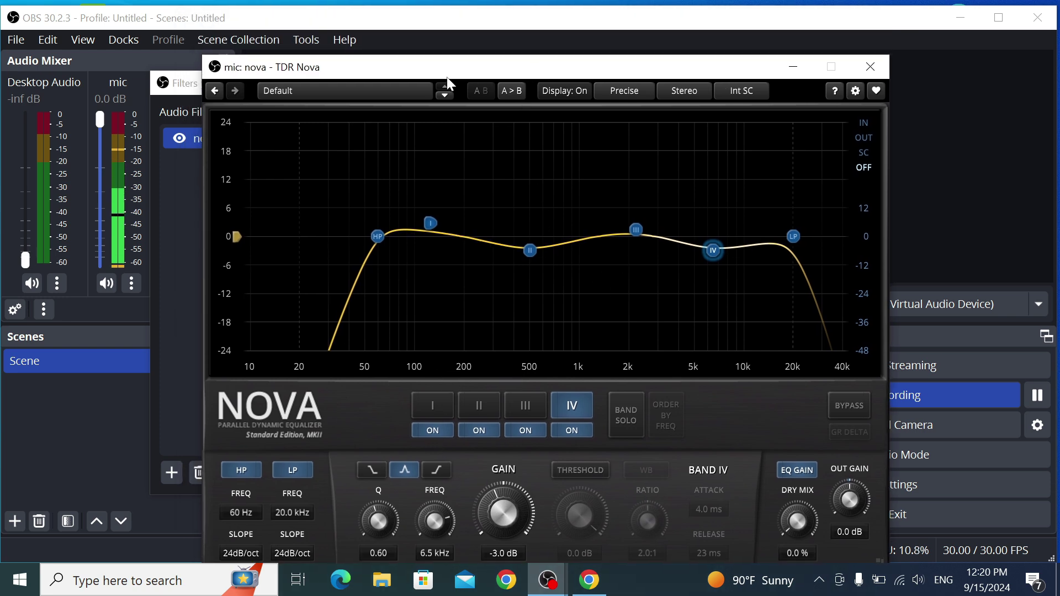
drag(504, 72, 486, 44)
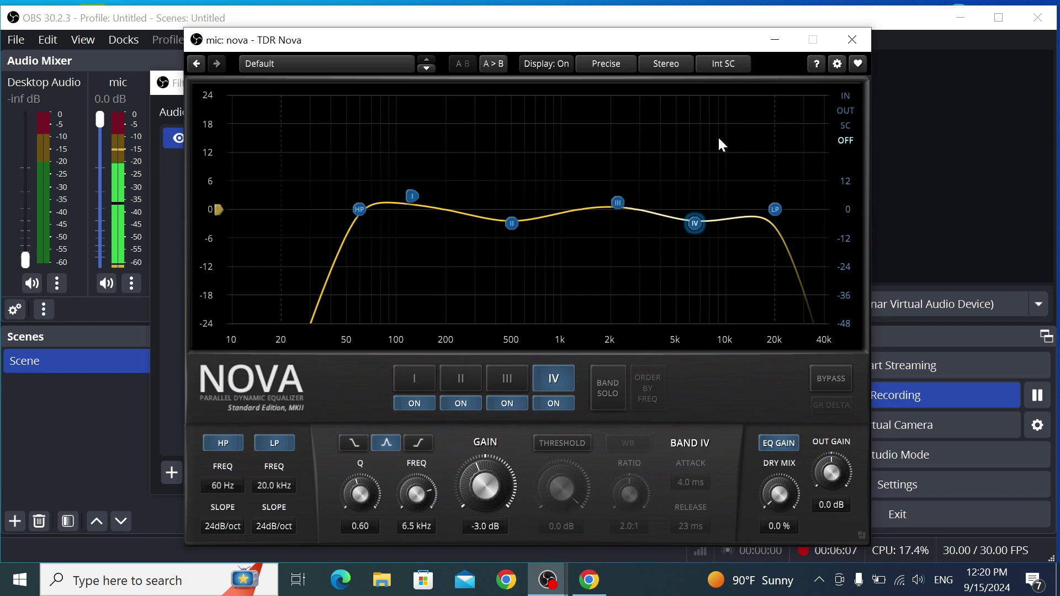
- Show the input spectrum in the analyser and review Bands I–IV
click(844, 97)
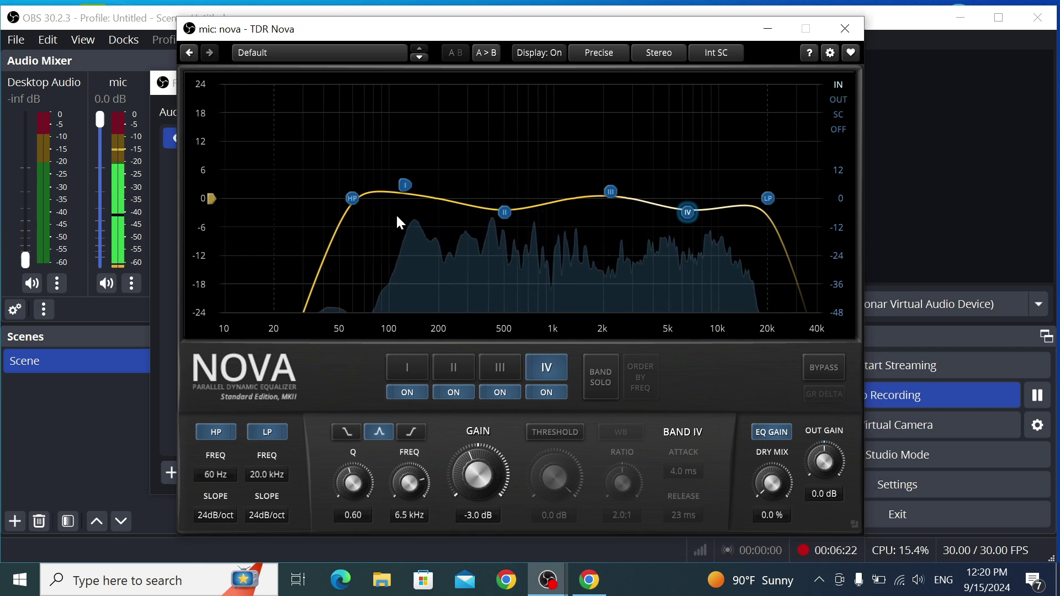
click(405, 185)
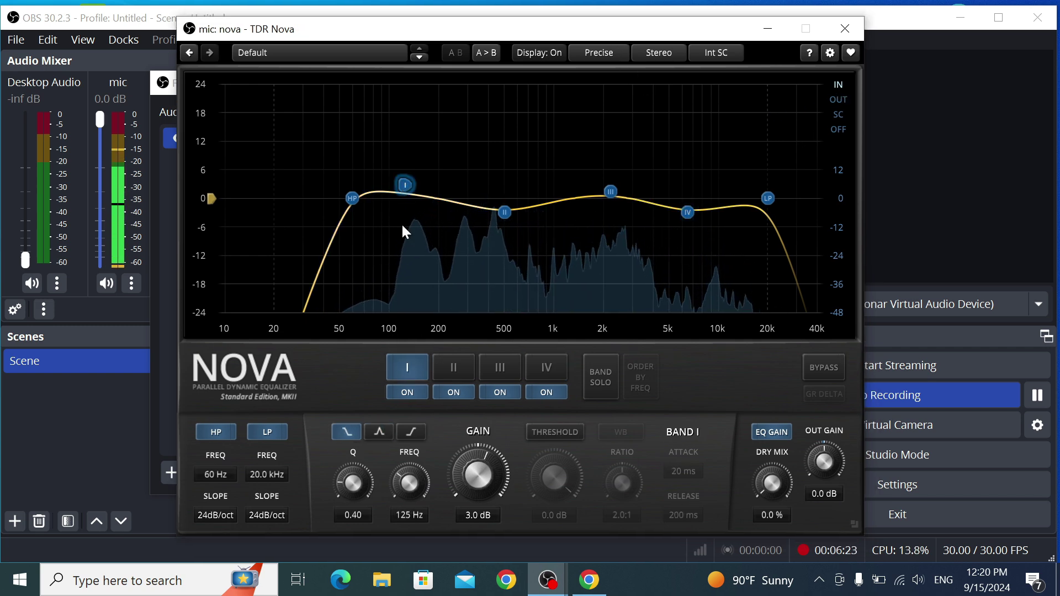
click(455, 373)
click(489, 371)
click(517, 369)
click(545, 370)
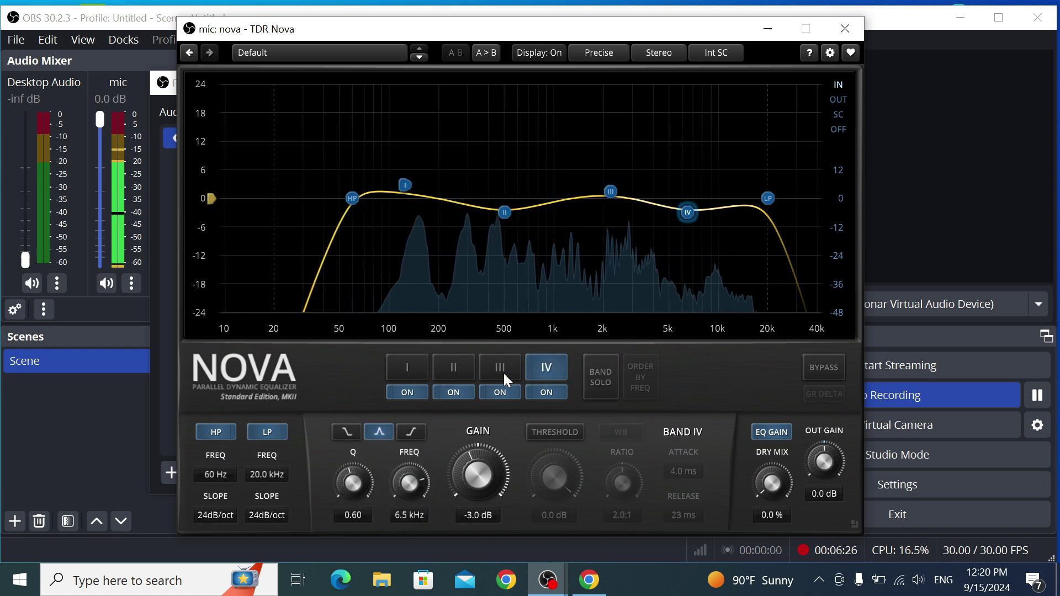
click(406, 373)
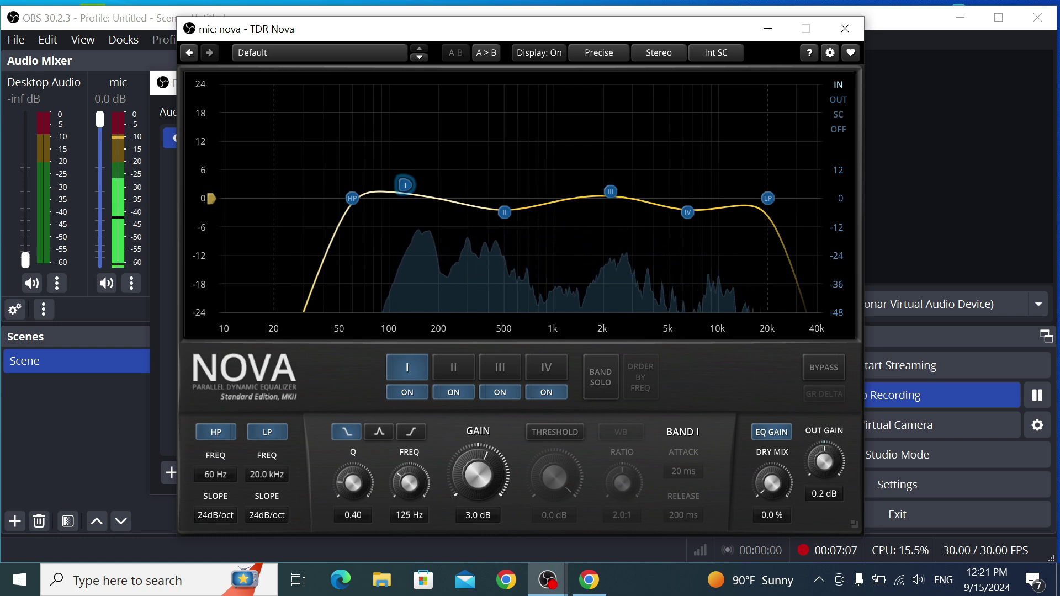
- Raise TDR Nova's output gain to 2.0 dB
drag(824, 461, 823, 441)
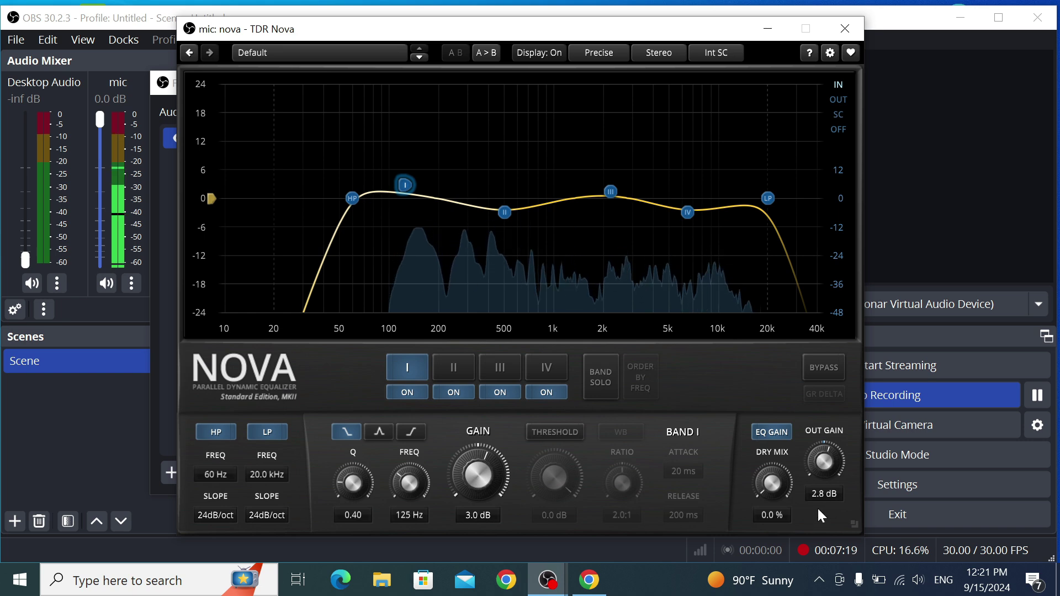
click(824, 493)
text(2)
key(Return)
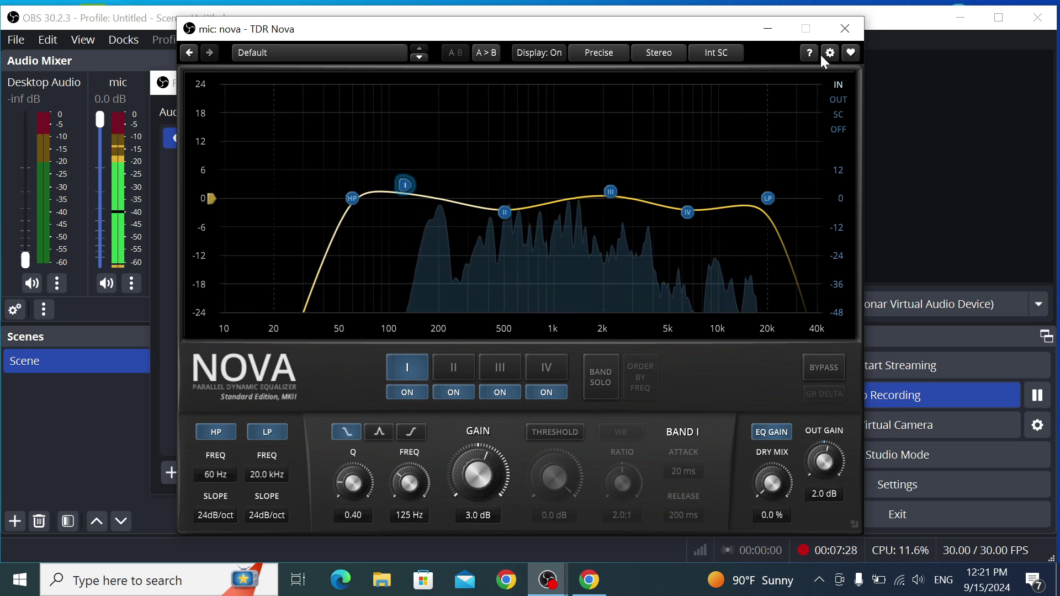
- Close the TDR Nova plugin window and the Filters for 'mic' dialog
click(844, 28)
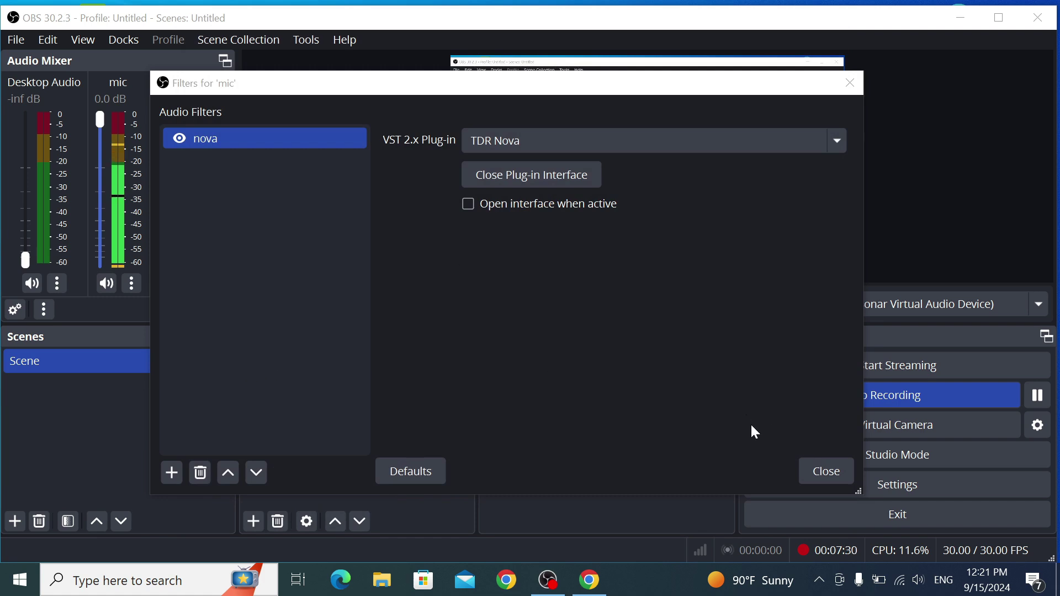
click(824, 472)
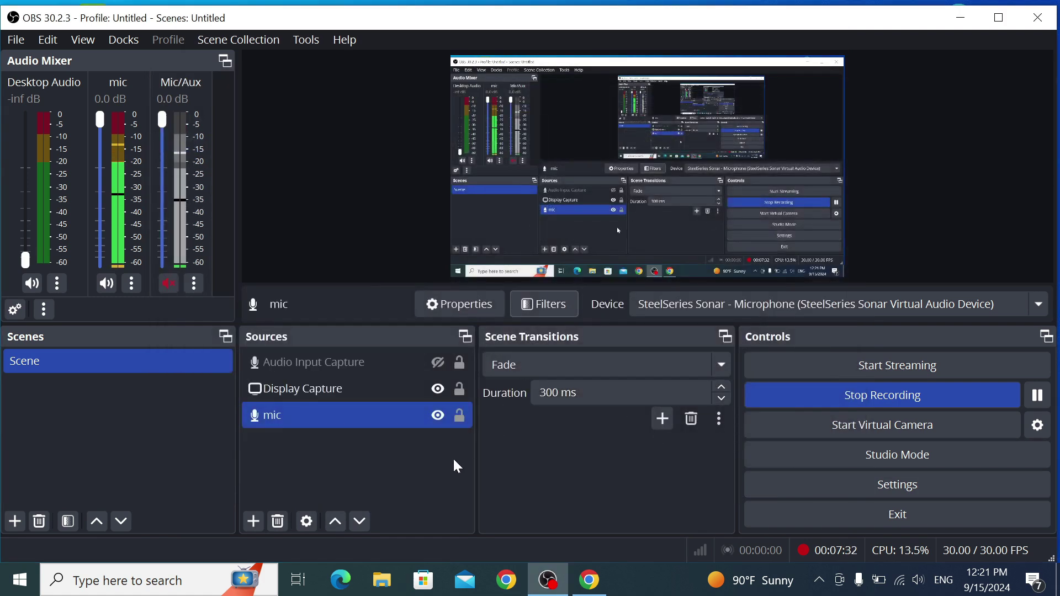